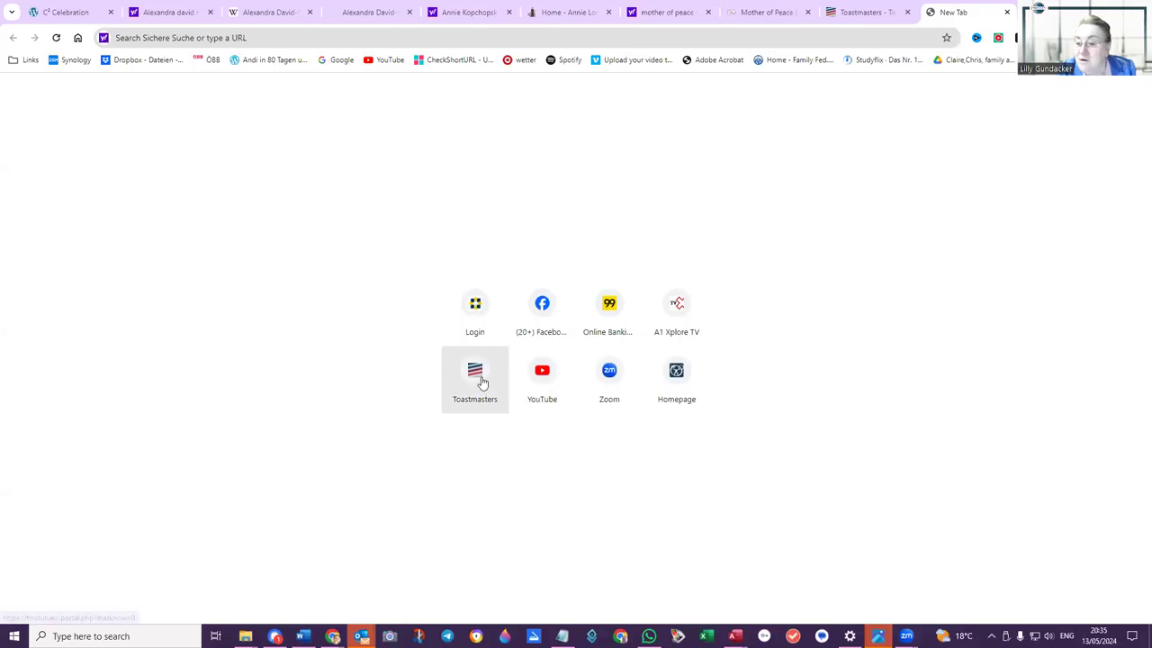
Step: Open the Toastmasters club site and bring up the agenda of the V.I.C. Toastmasters Club meeting on 9 July 2024 for editing
click(474, 380)
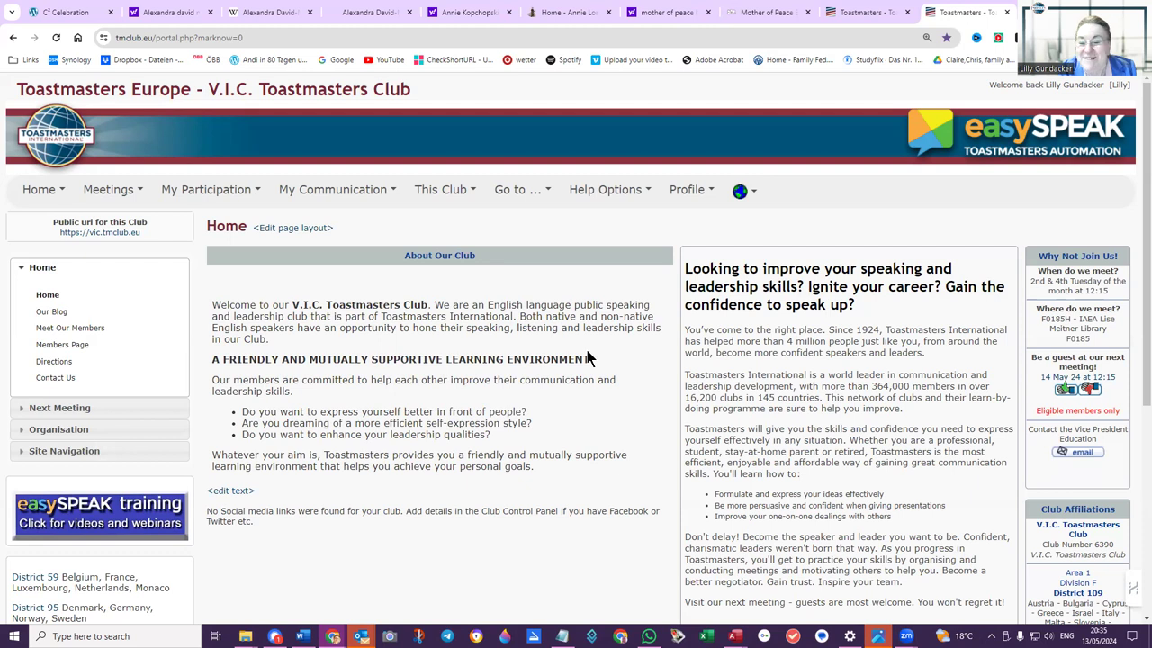
click(119, 195)
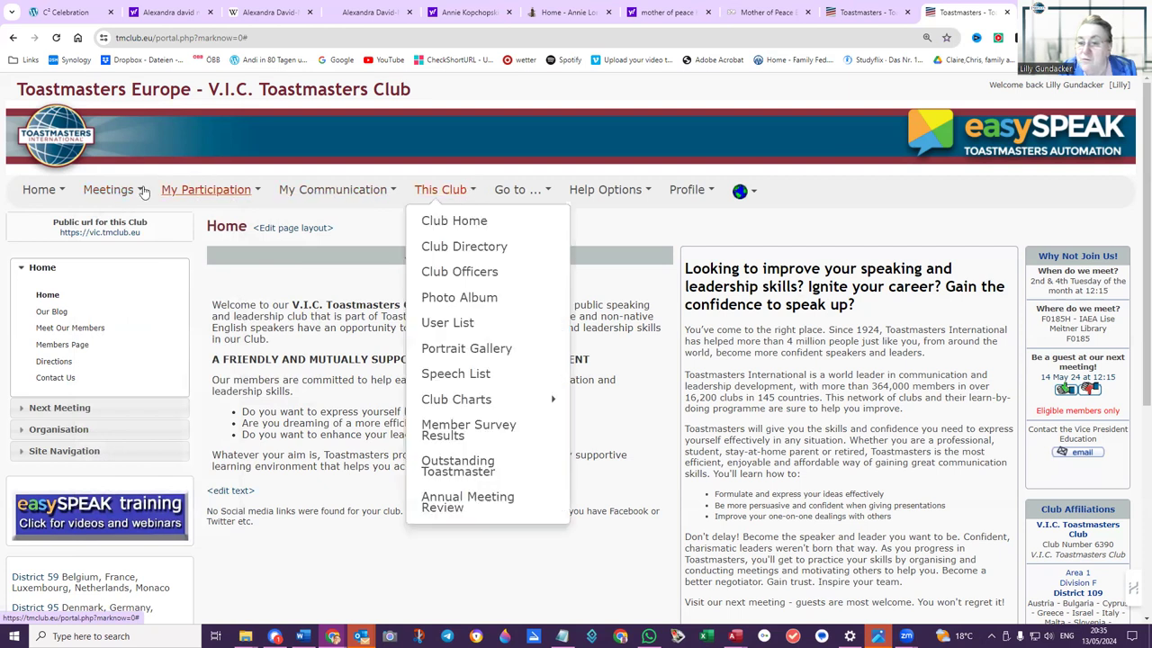
mouse_move(137, 191)
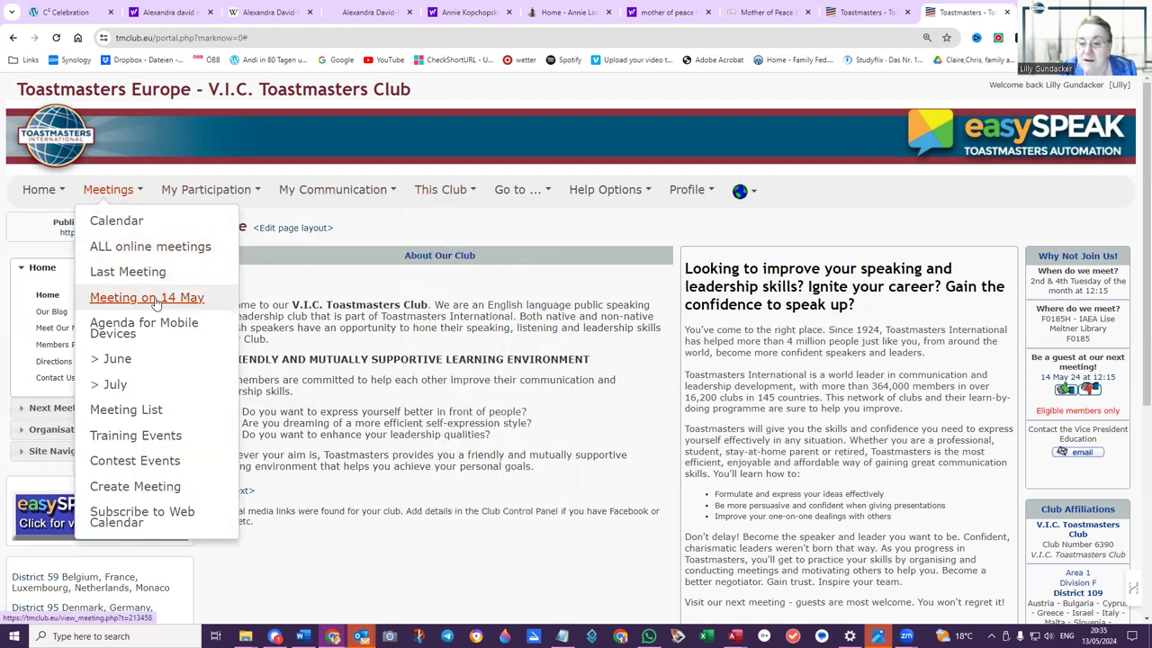
click(116, 383)
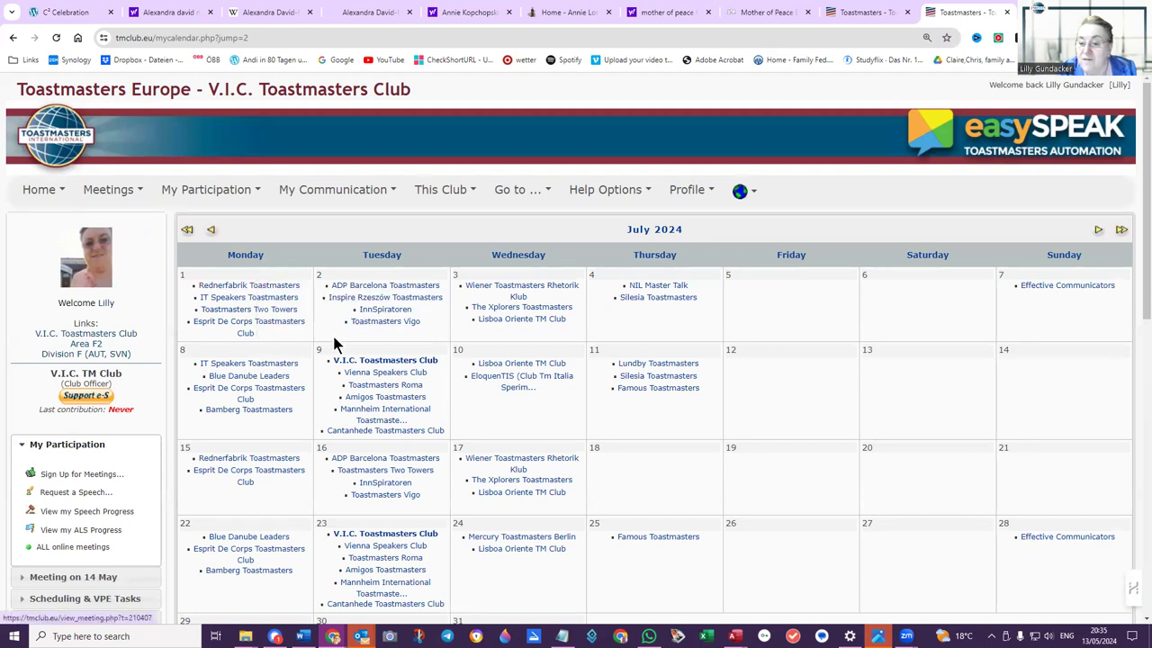
click(374, 362)
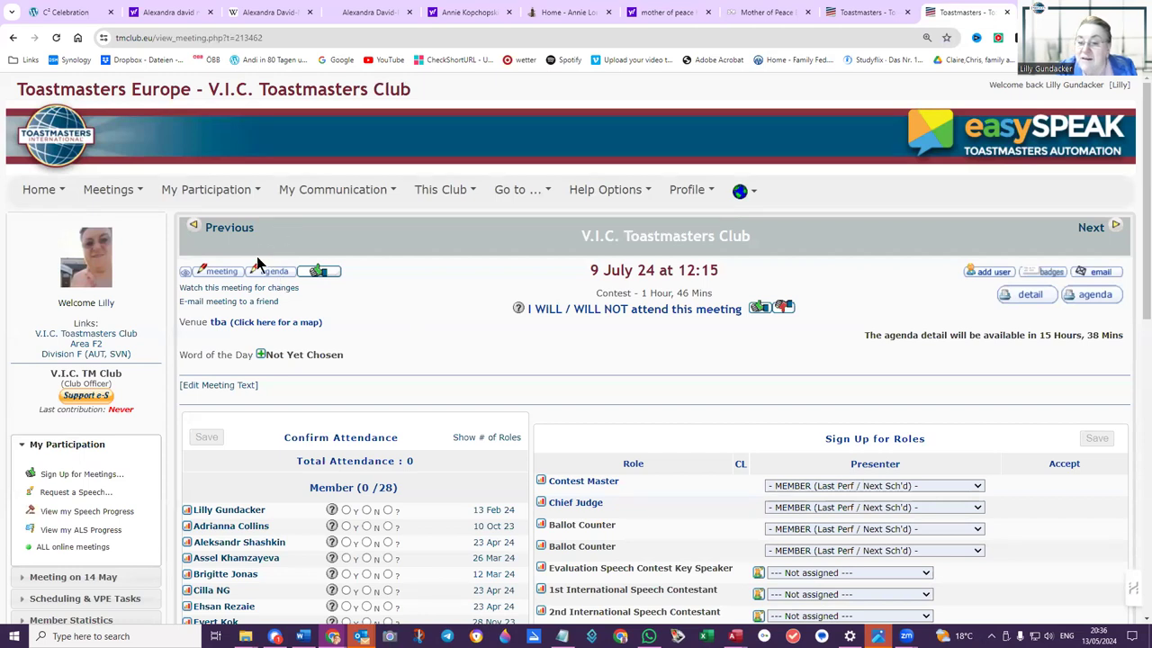
mouse_move(693, 193)
click(266, 272)
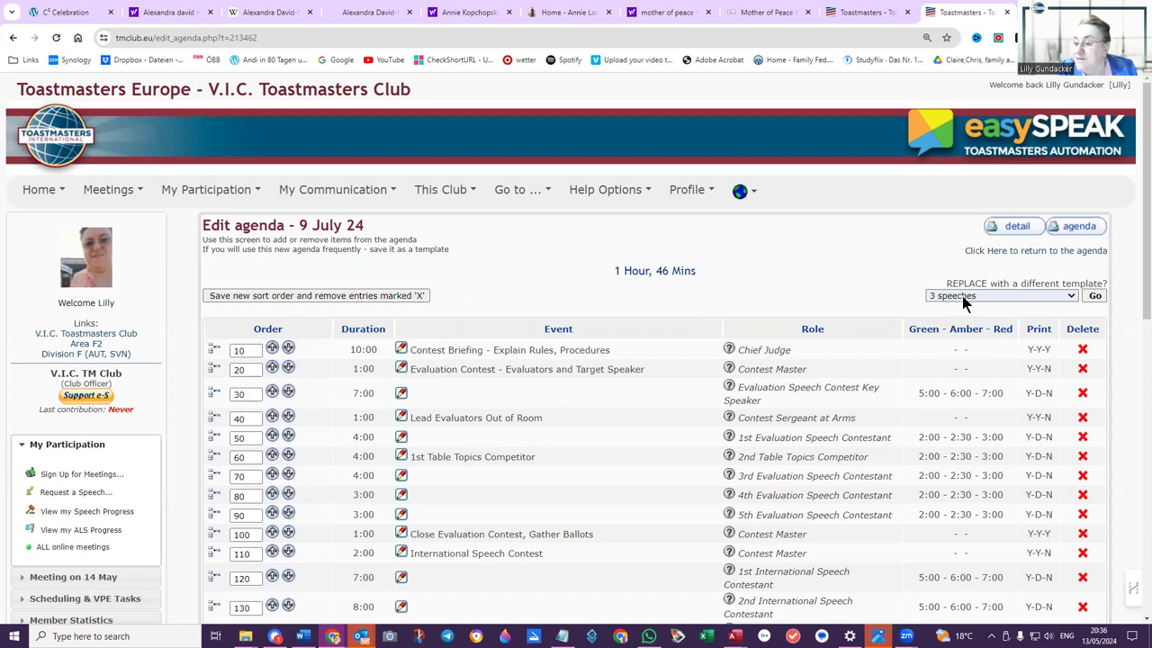
Step: Look over the available replacement templates and review the printable agenda of the 9 July meeting
click(1071, 297)
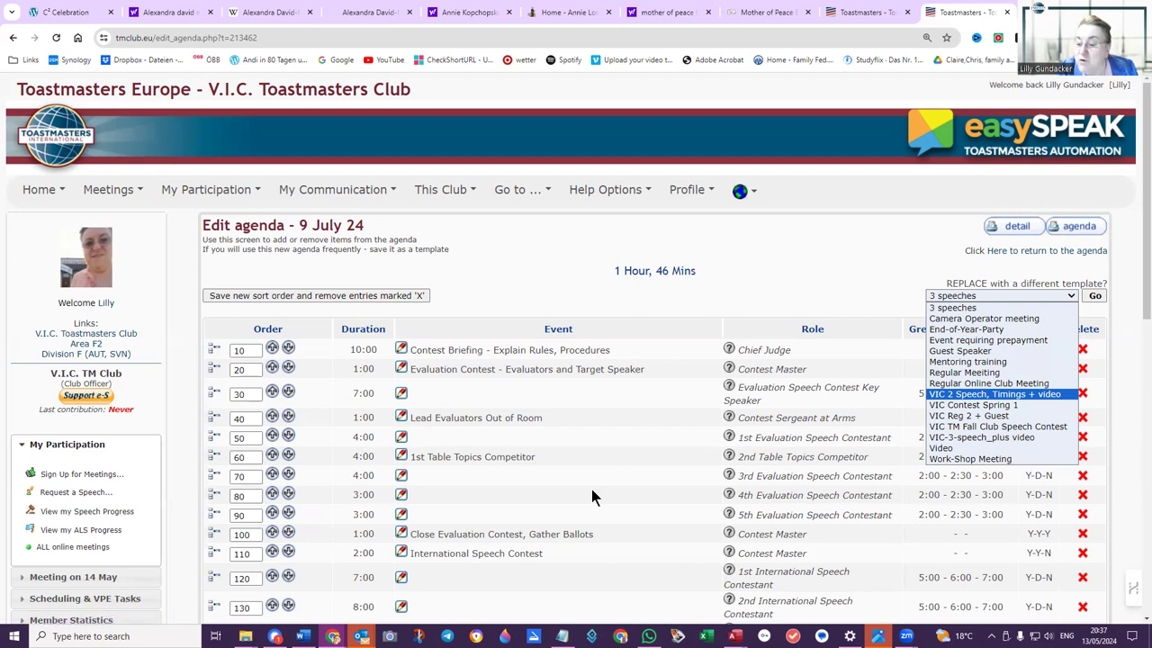
click(1080, 227)
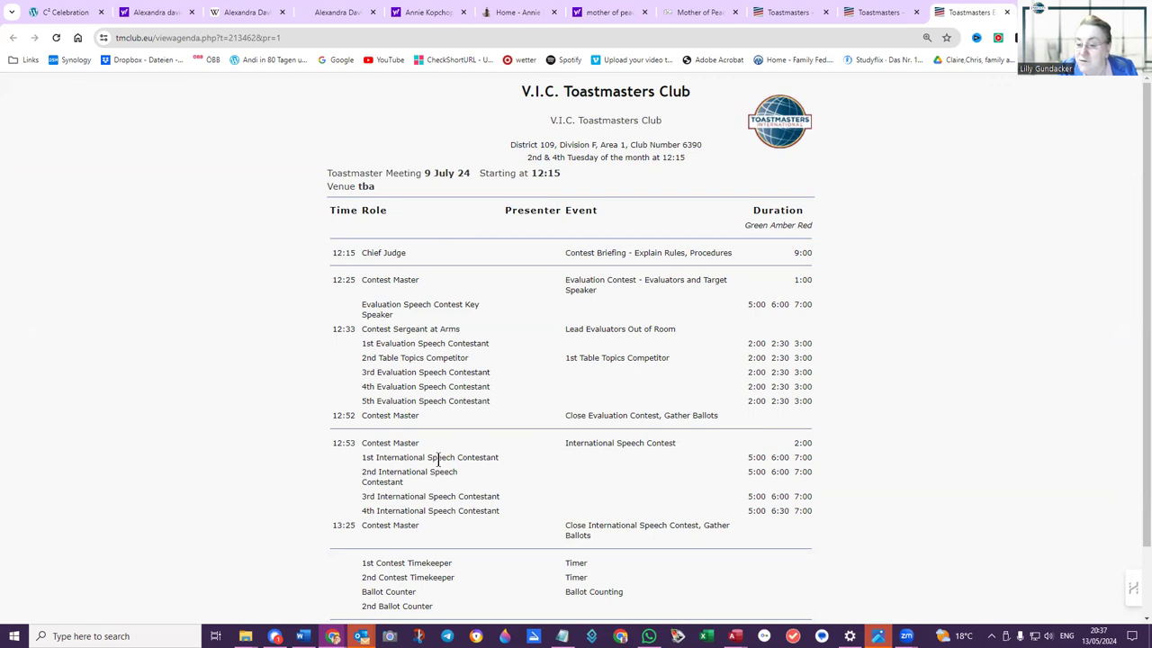
scroll(439, 459, down, 1)
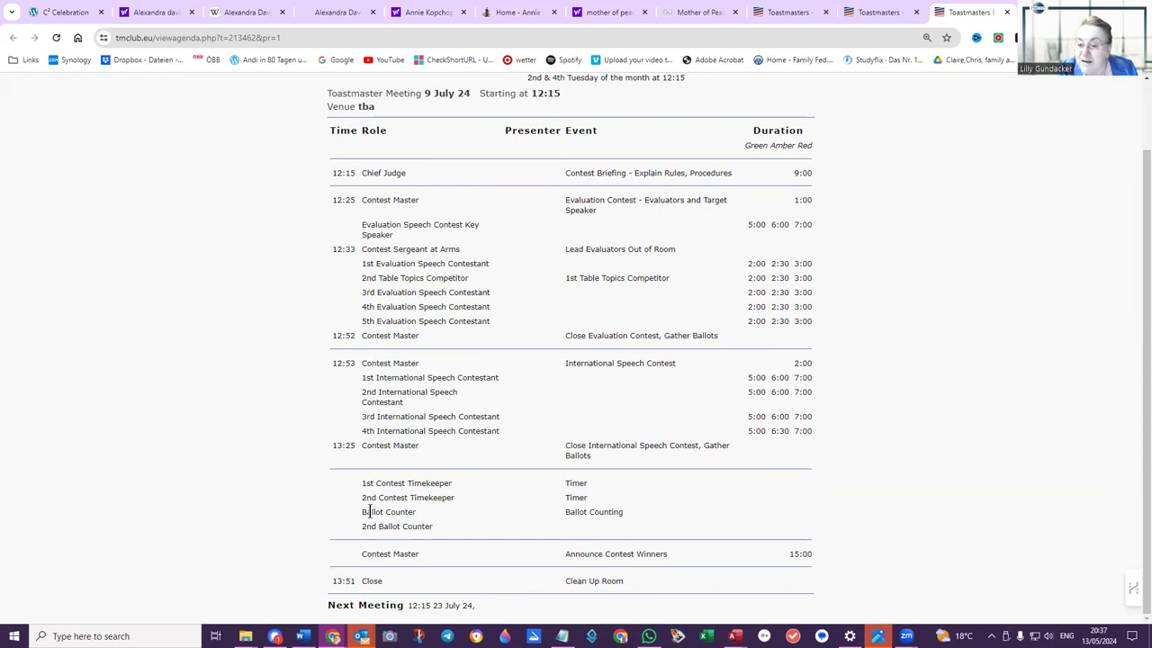
scroll(486, 531, up, 2)
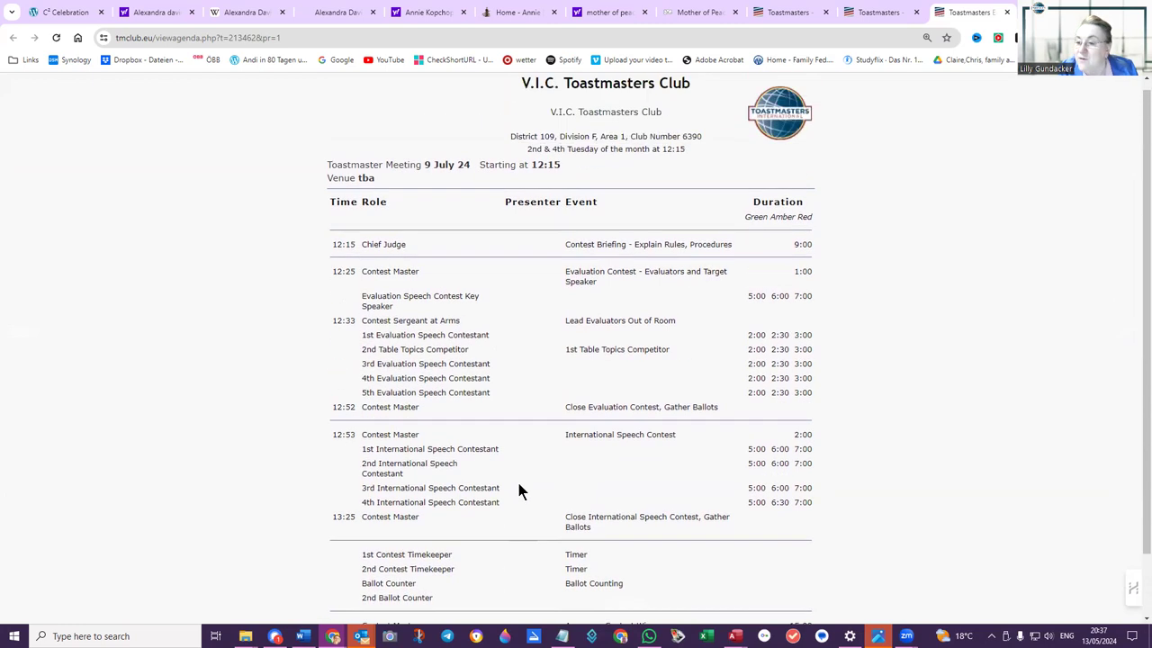
Step: Return to the agenda editor, select the VIC 2 Speech, Timings + video template and check the printable agenda
click(885, 14)
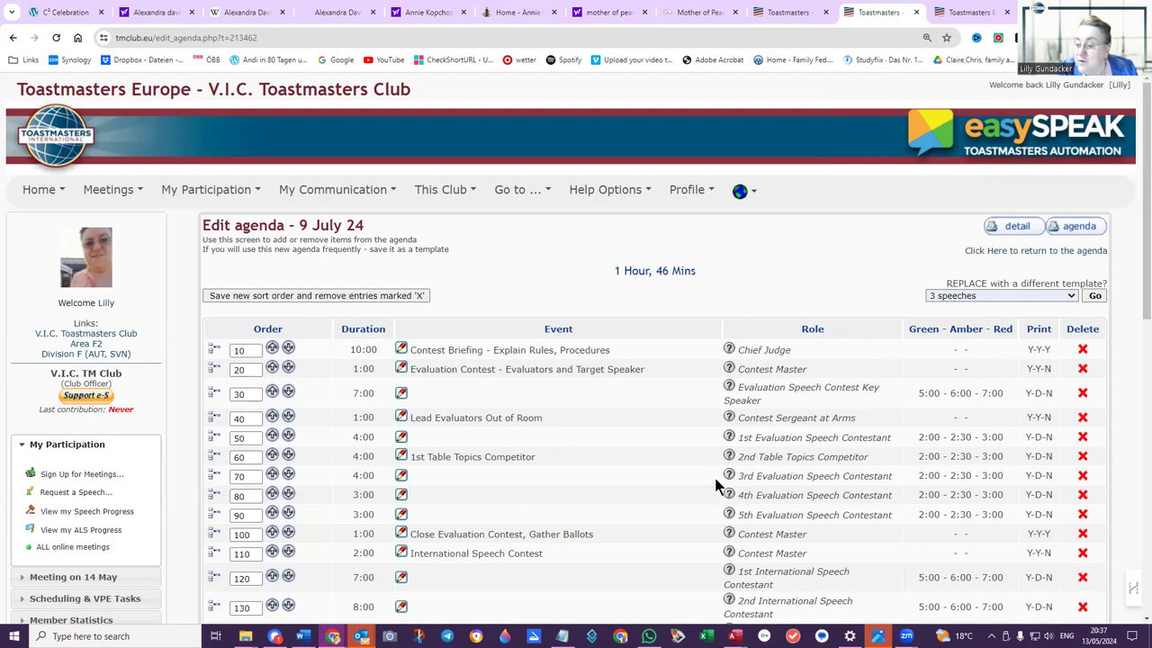
click(1071, 297)
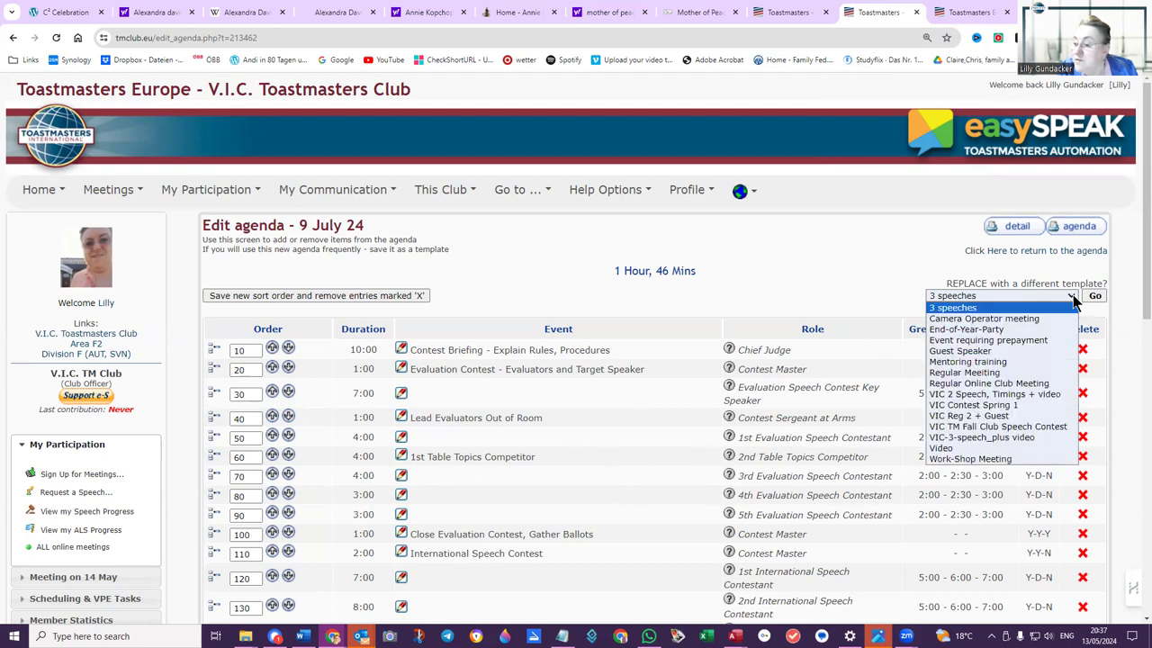
click(996, 398)
click(1058, 250)
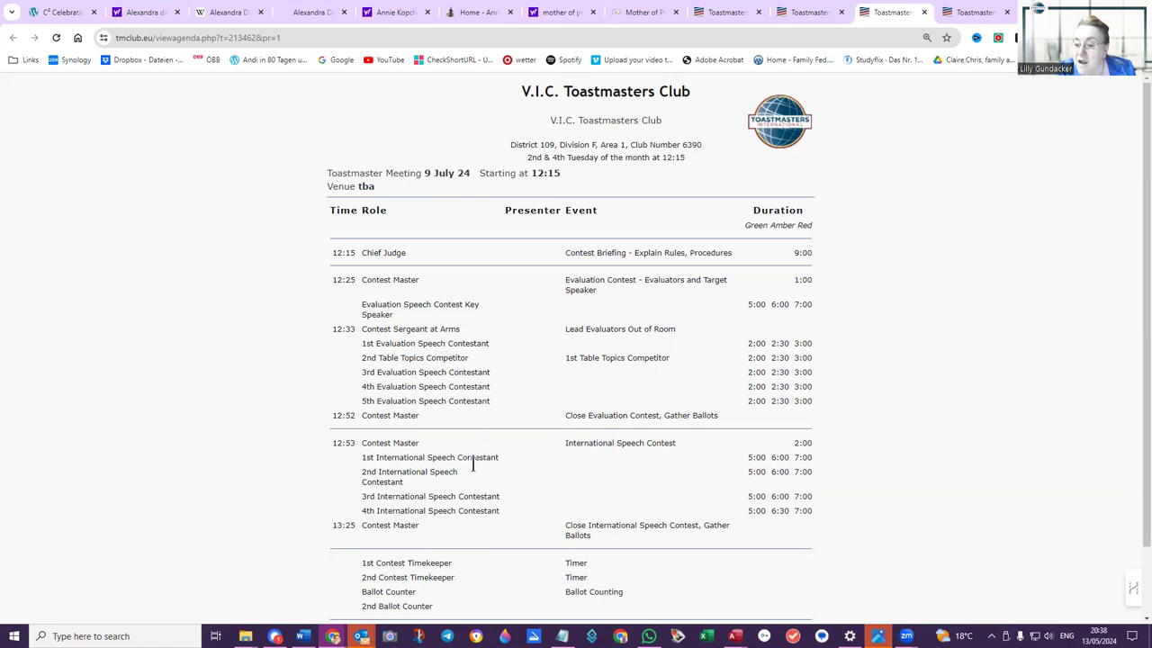
scroll(523, 494, down, 1)
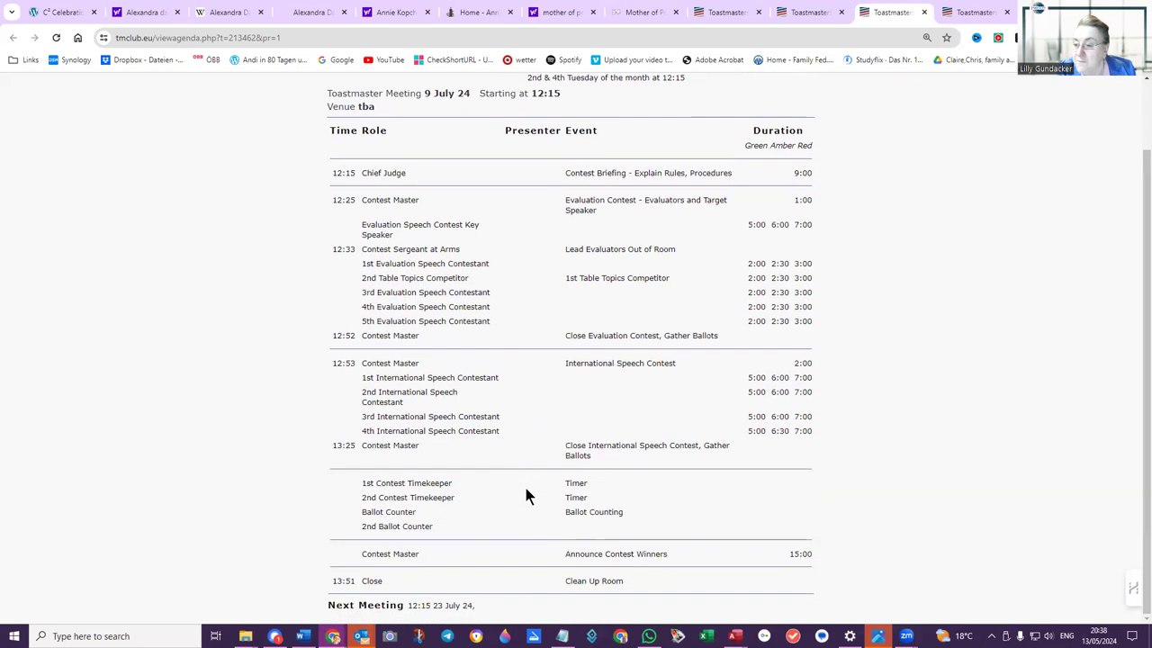
scroll(526, 488, up, 1)
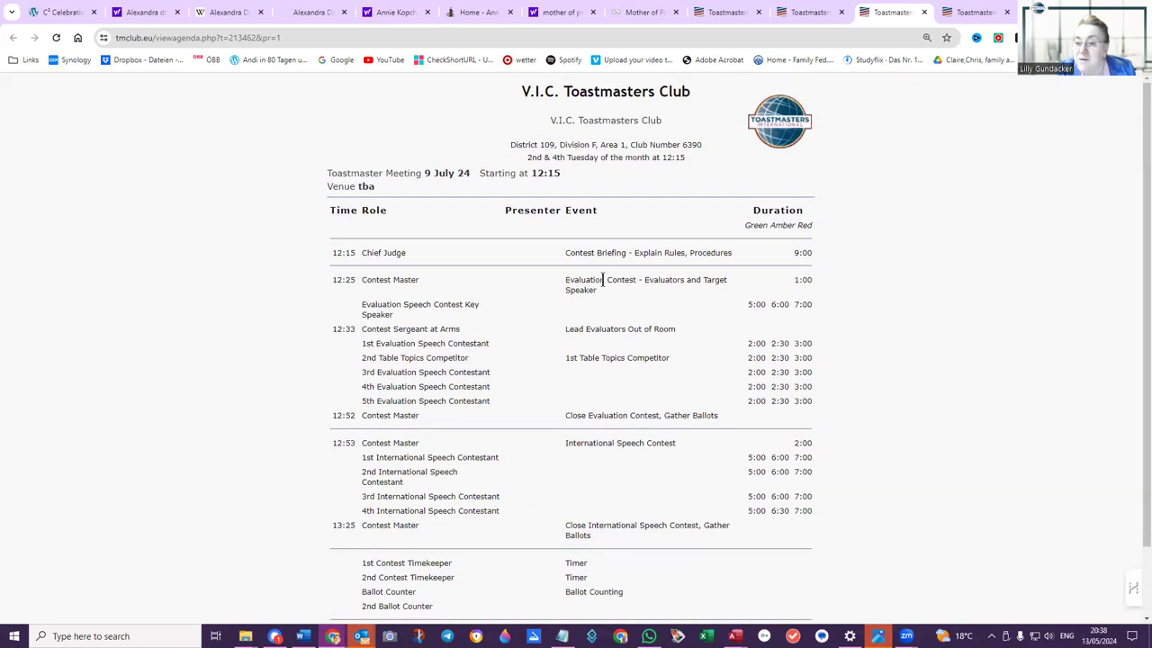
Step: Go back to the agenda editor, select the 3 speeches template and check the printable agenda again
click(795, 14)
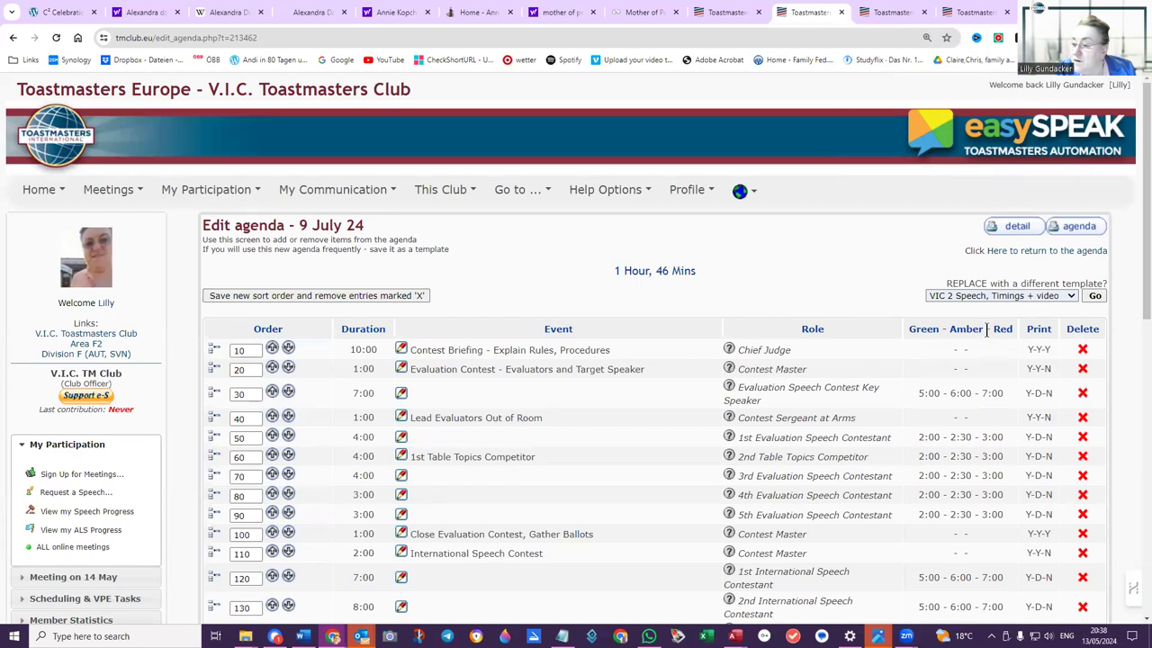
click(1070, 297)
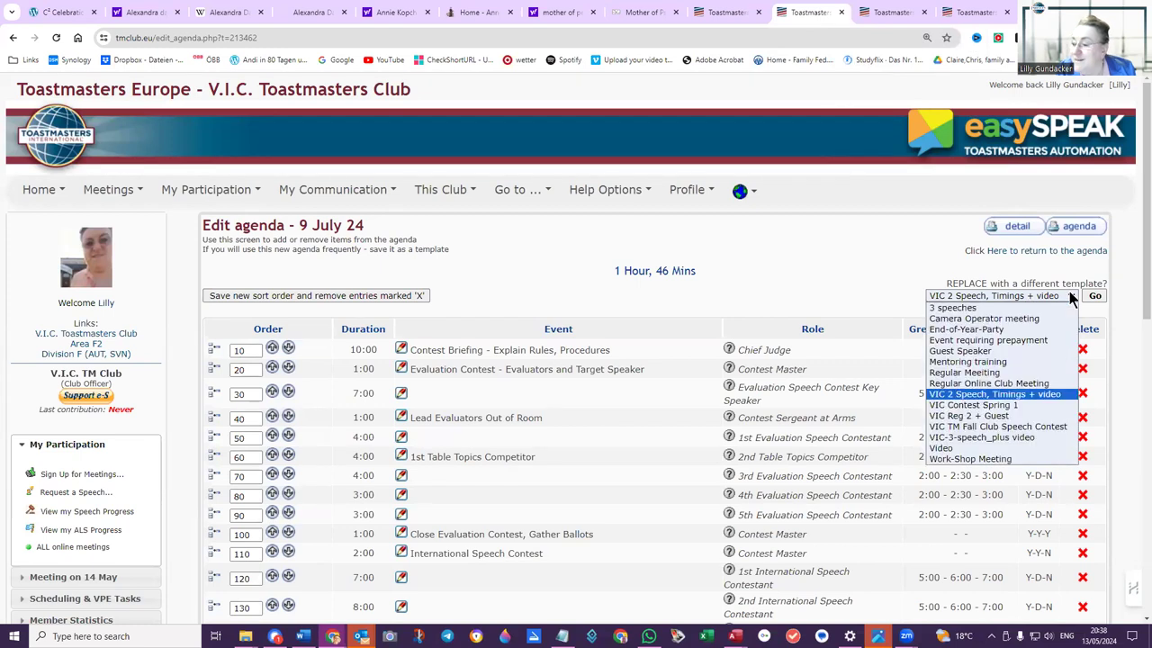
click(981, 306)
click(1065, 226)
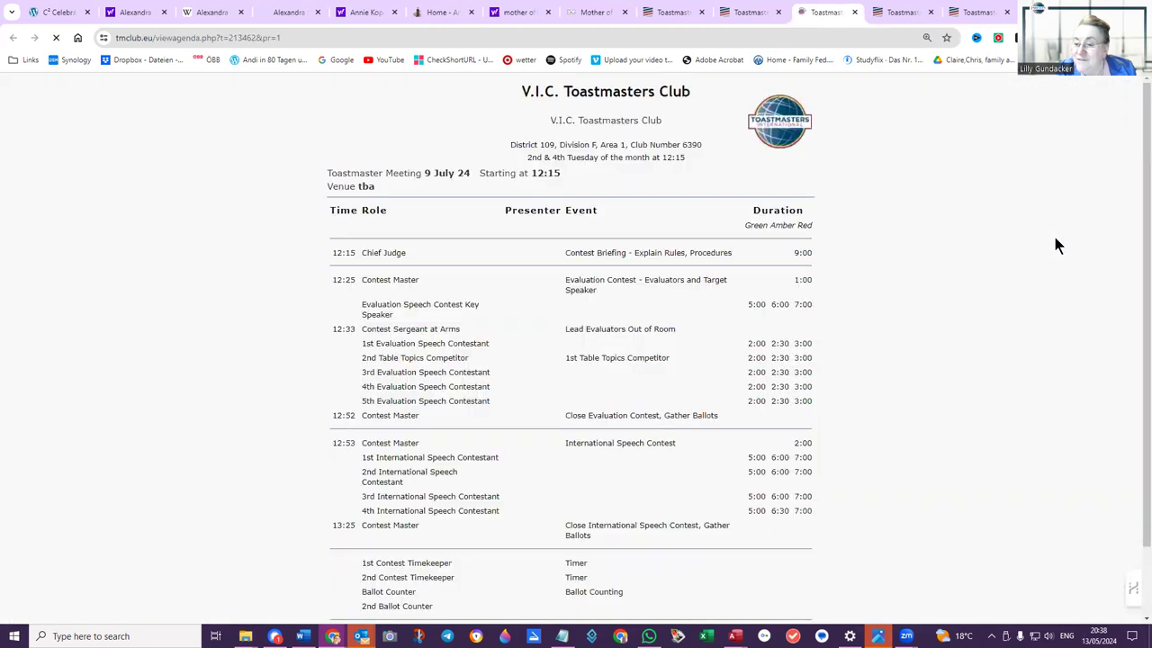
scroll(763, 315, down, 1)
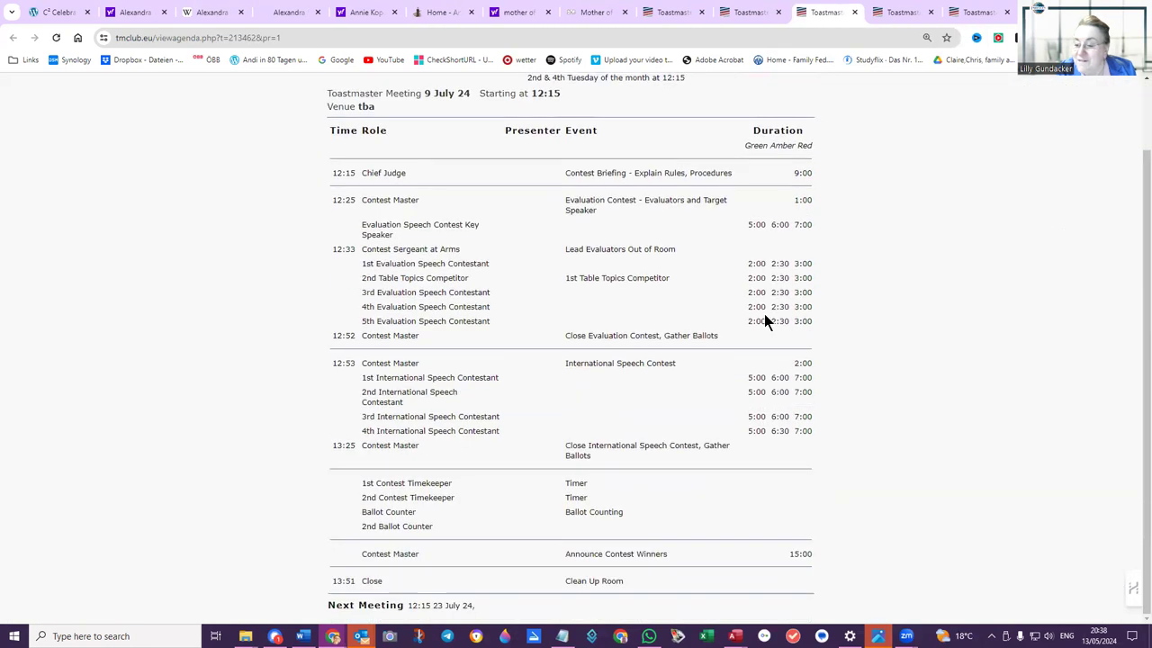
scroll(764, 319, up, 1)
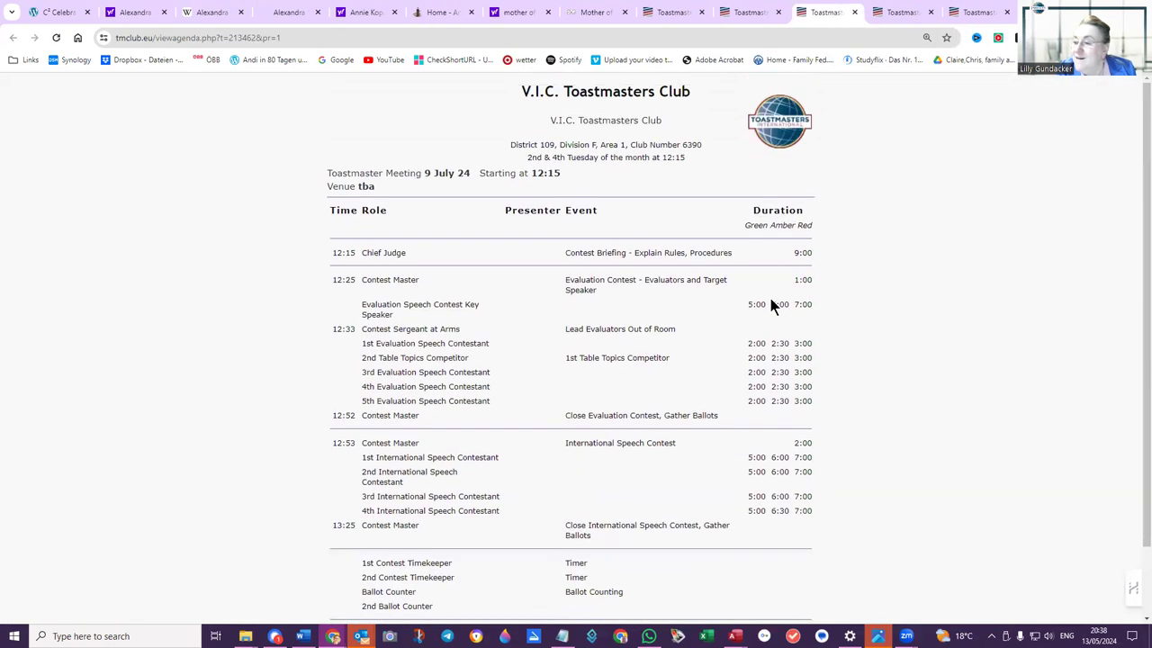
Step: Close the open printable agenda pages and return to the 9 July agenda editor
click(855, 13)
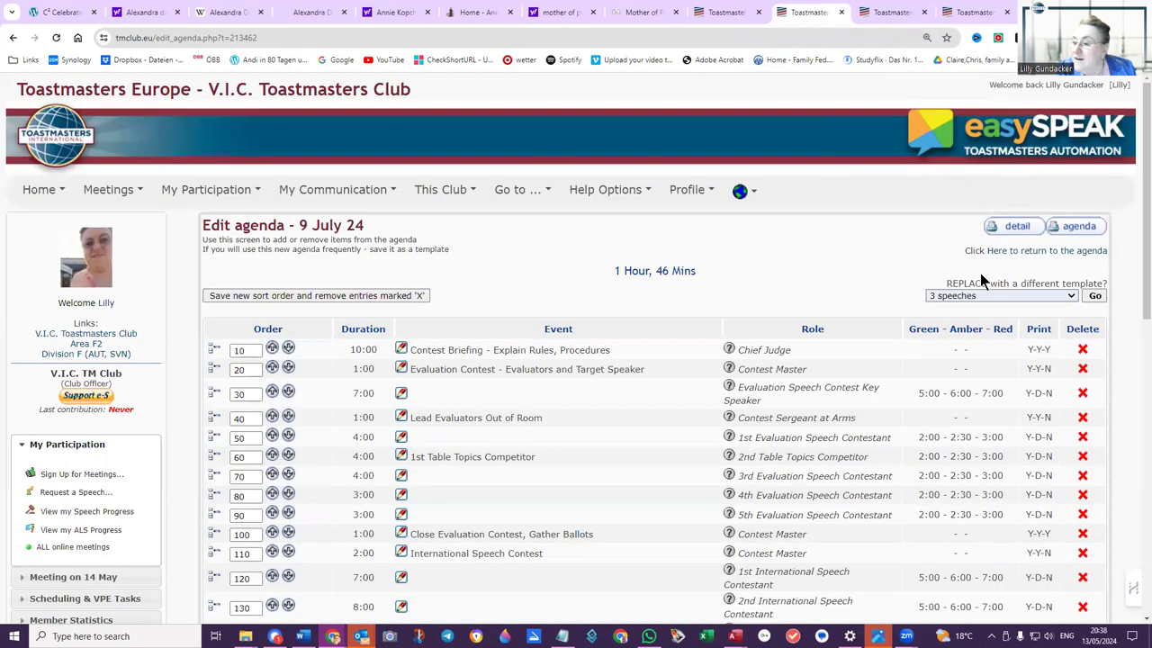
click(867, 11)
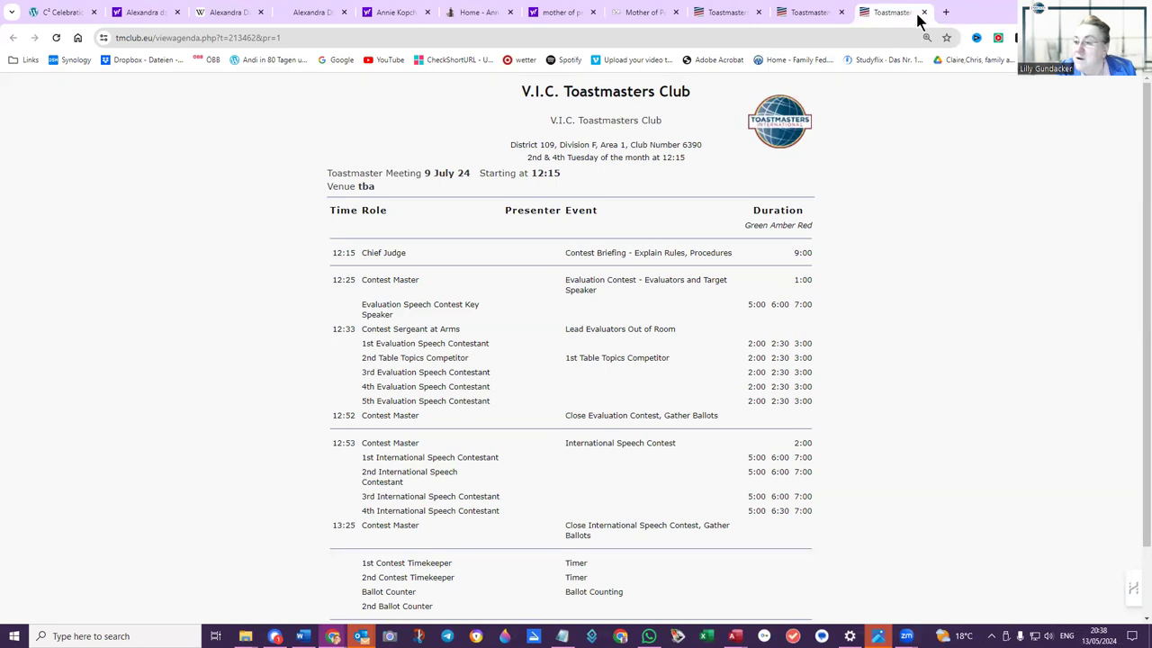
click(924, 13)
click(924, 13)
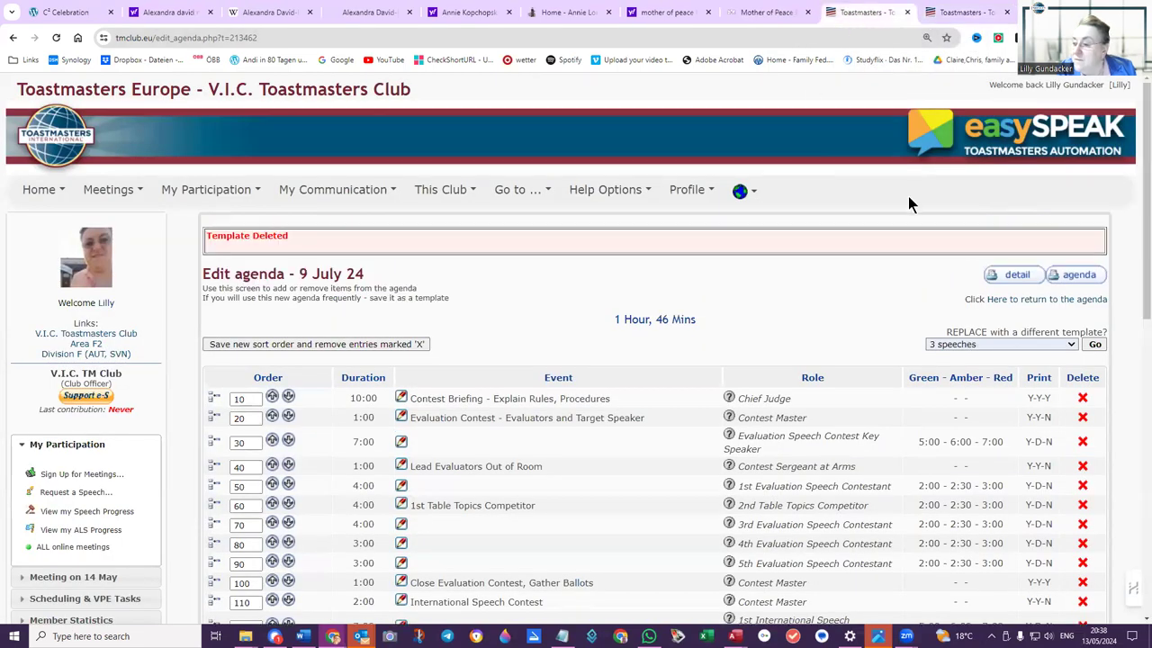
Step: Replace the 9 July agenda's template with the 3 speeches template
click(1071, 344)
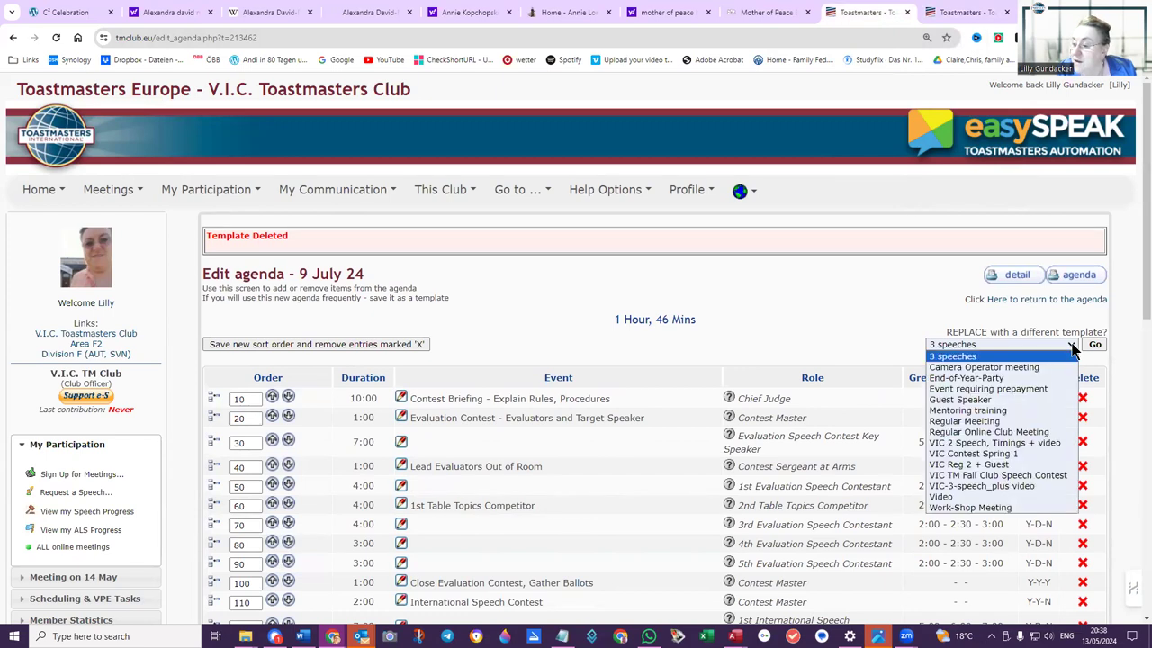
click(948, 496)
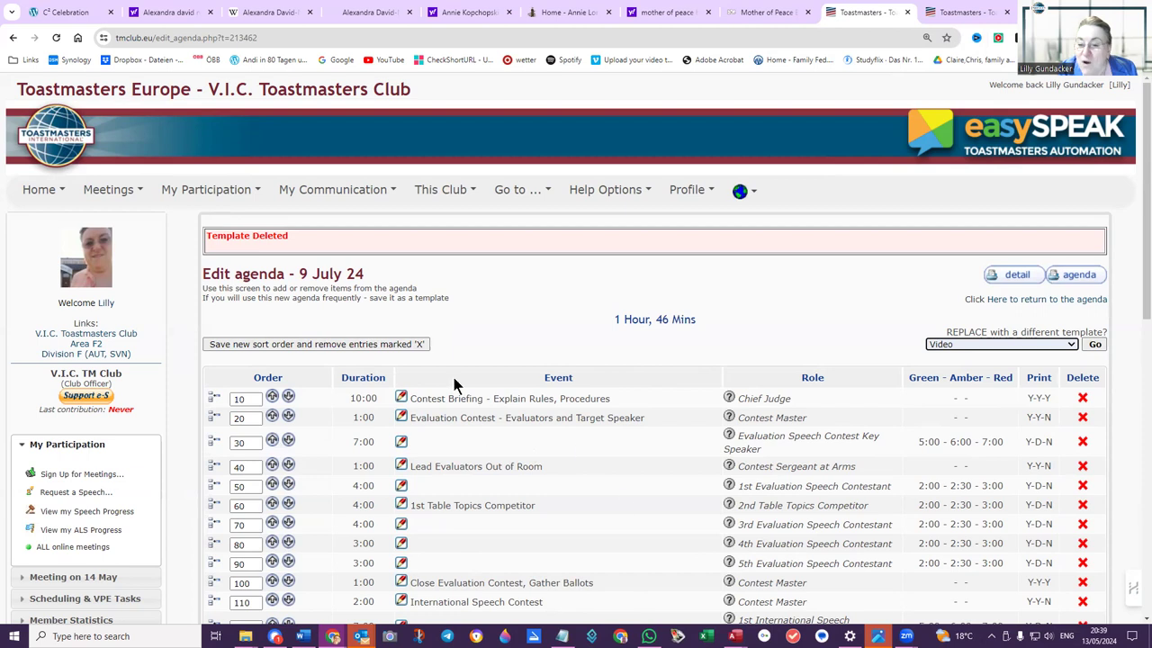
click(1078, 347)
click(991, 356)
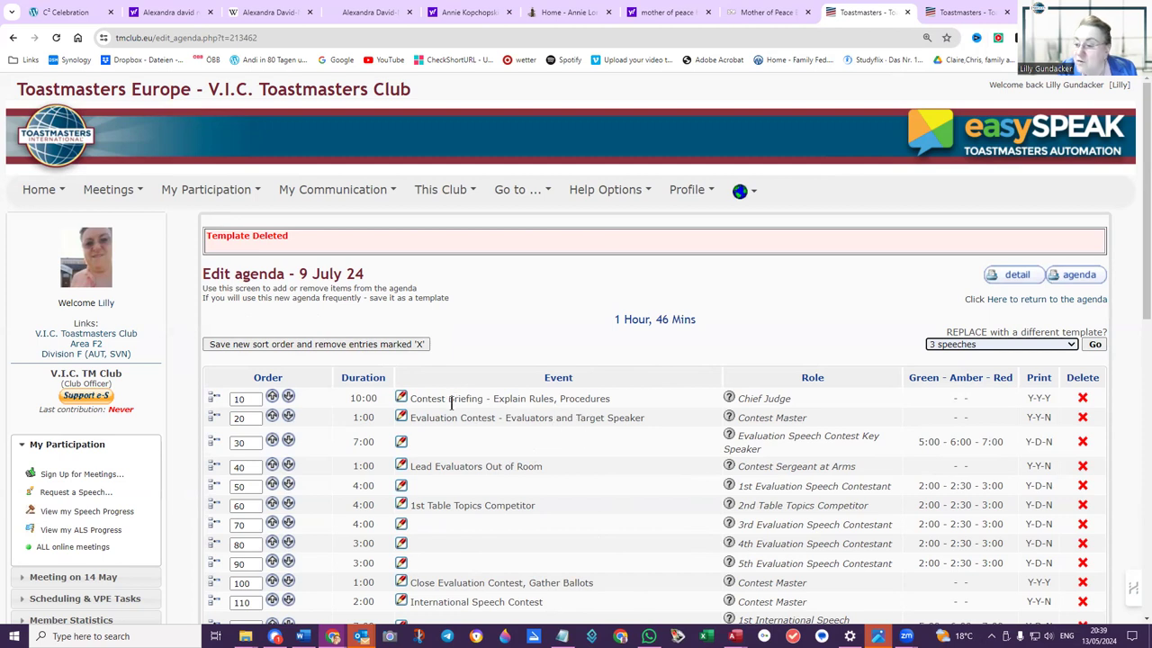
click(1094, 346)
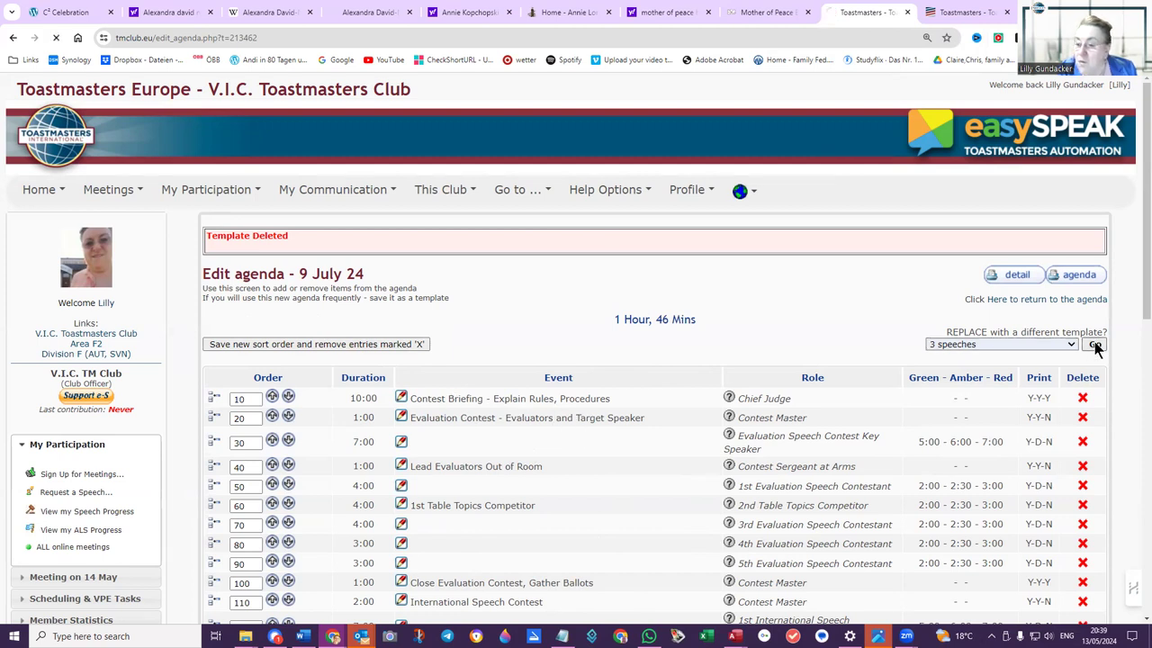
Step: Review the full printable agenda from the replaced template, from Zoom Master to the closing Presiding Officer item, and close it
click(1084, 277)
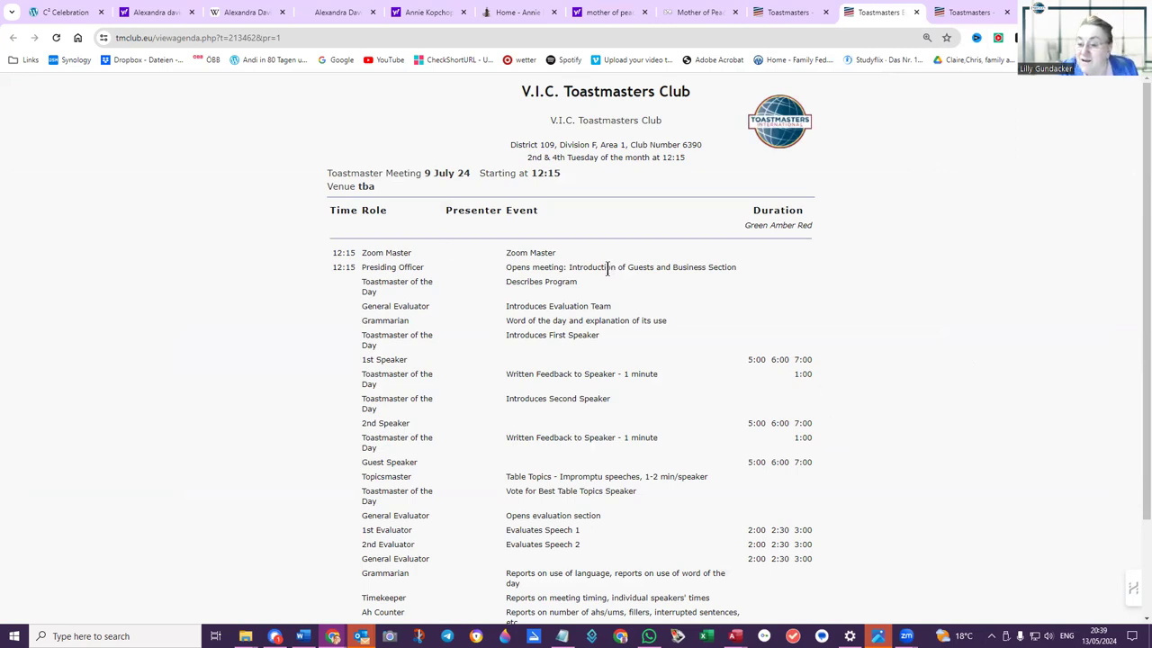
scroll(612, 270, down, 1)
scroll(620, 286, down, 1)
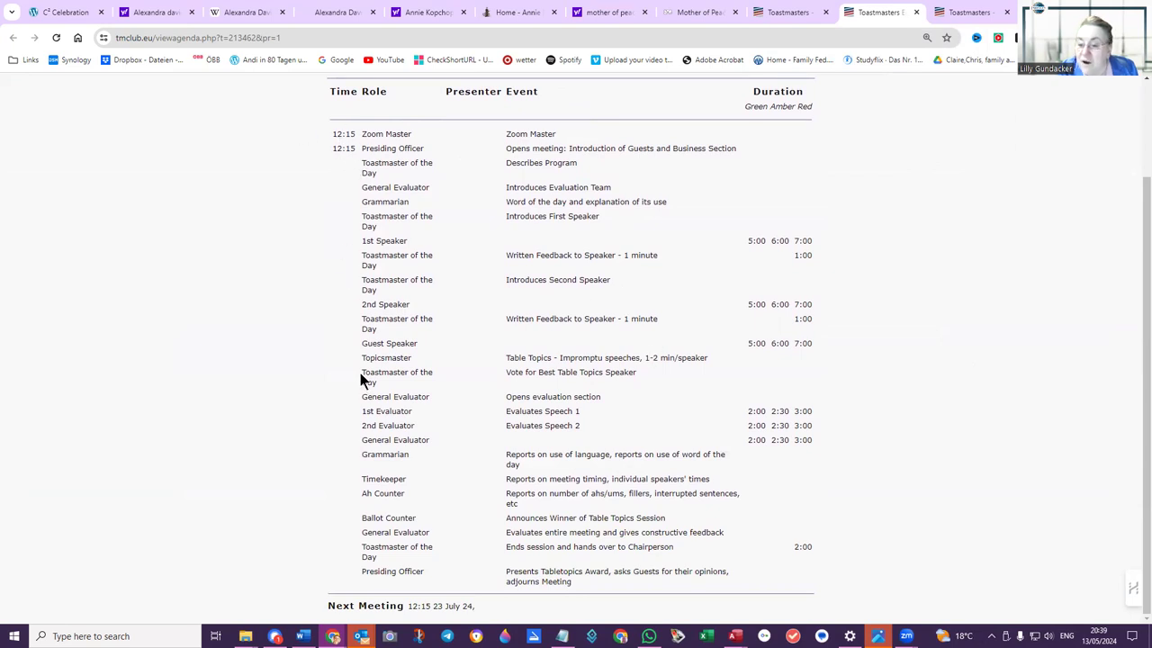
drag(305, 239, 944, 580)
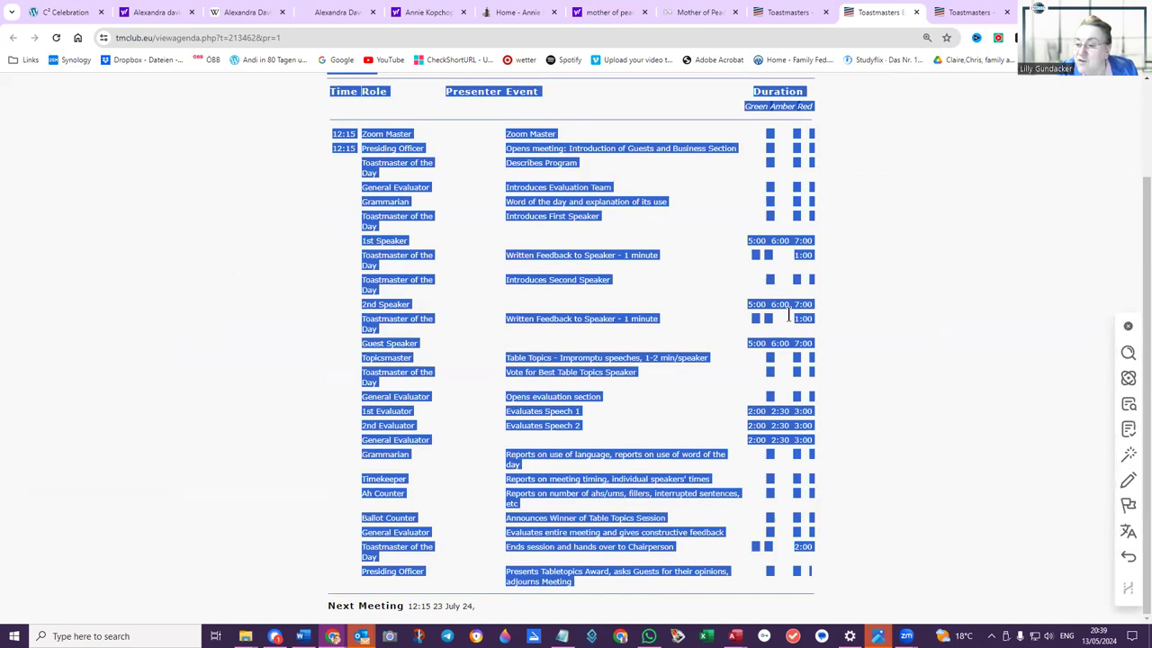
click(270, 279)
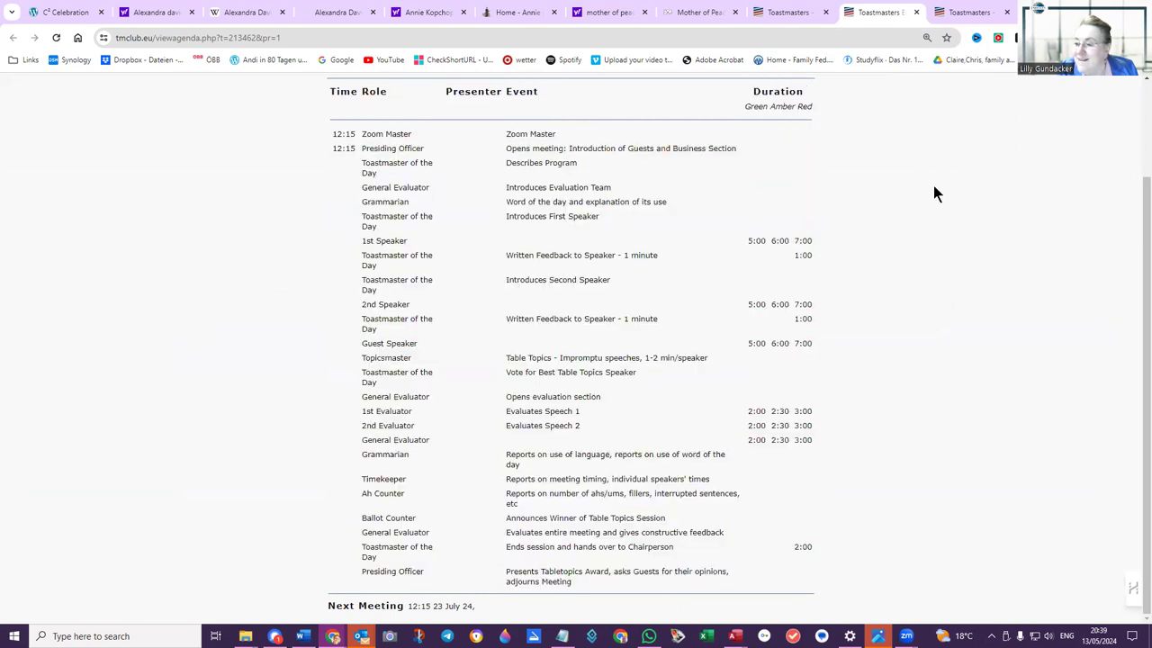
scroll(943, 261, up, 2)
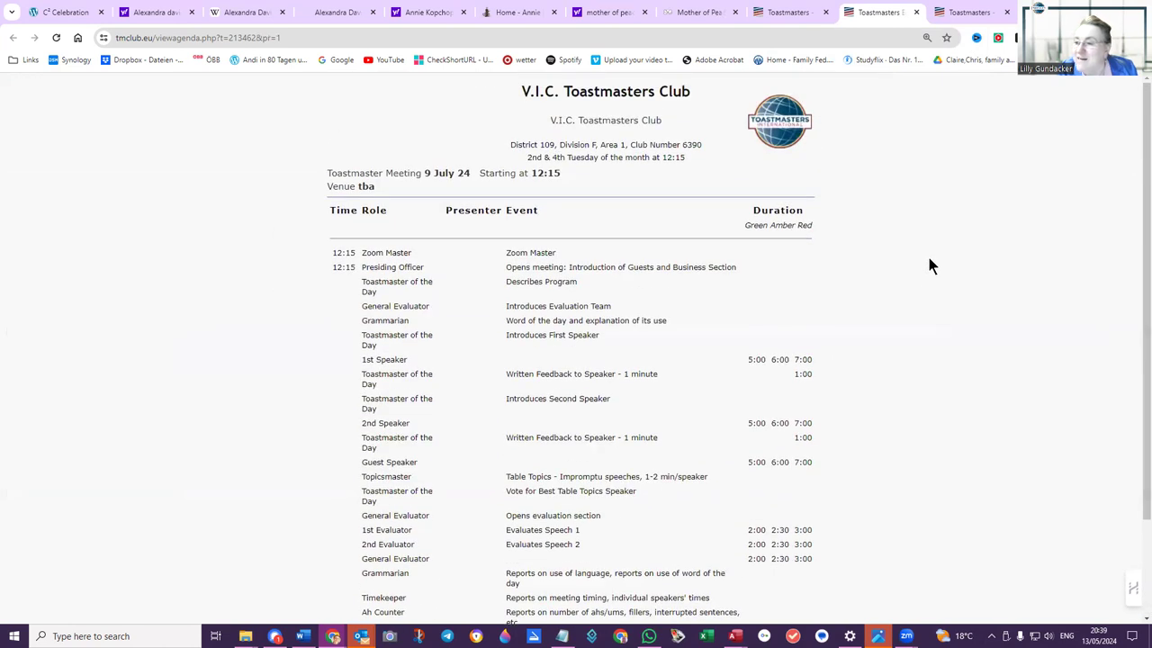
click(916, 12)
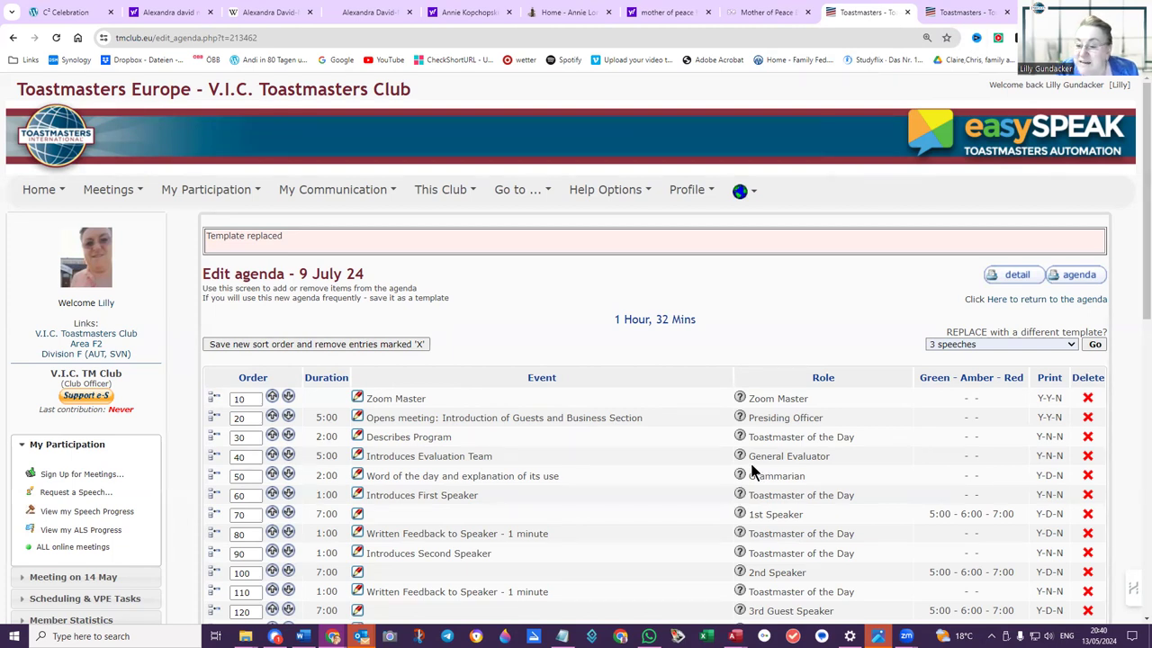
Step: Replace the 9 July agenda's template with the Video template
click(1071, 346)
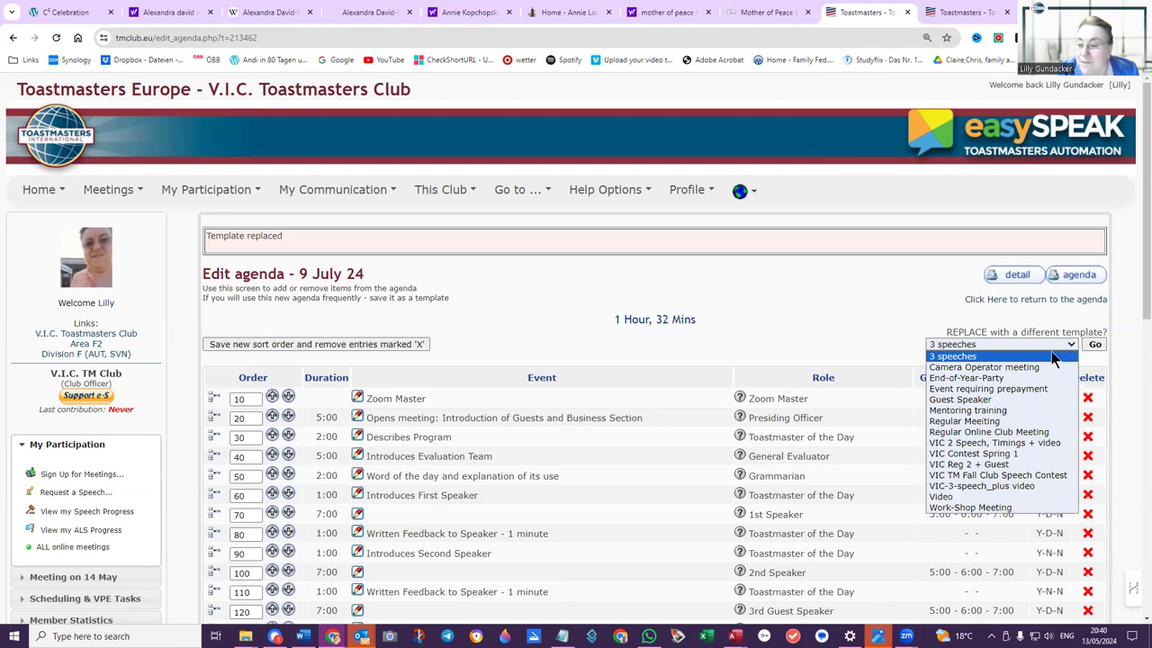
click(937, 496)
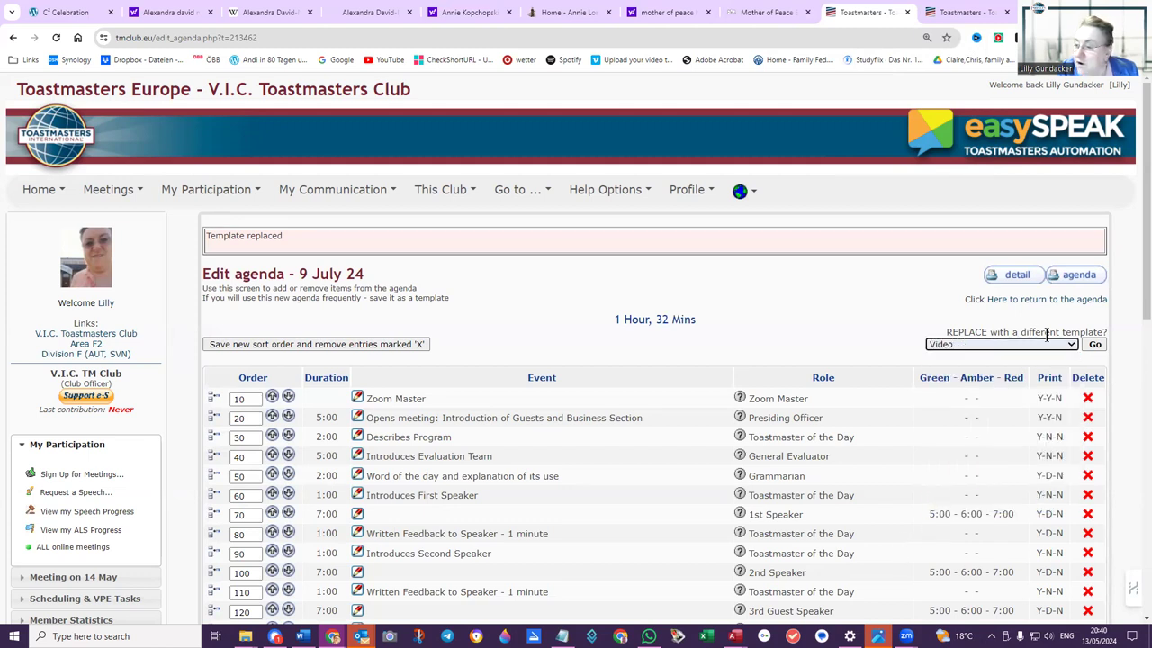
click(1095, 345)
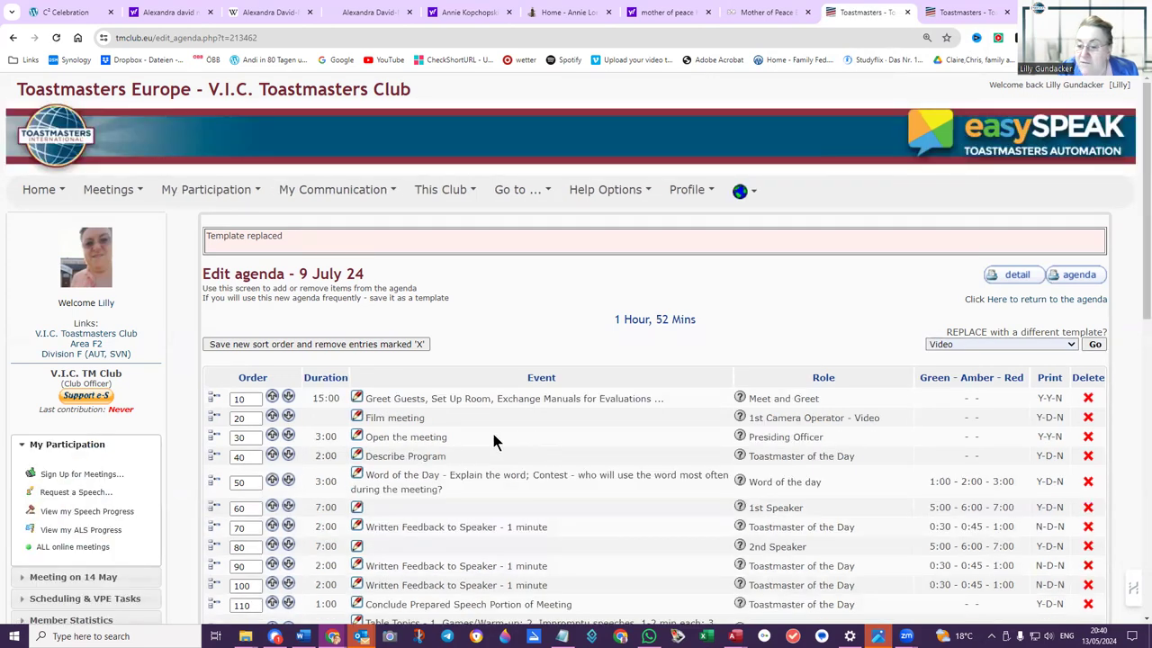
scroll(534, 507, down, 4)
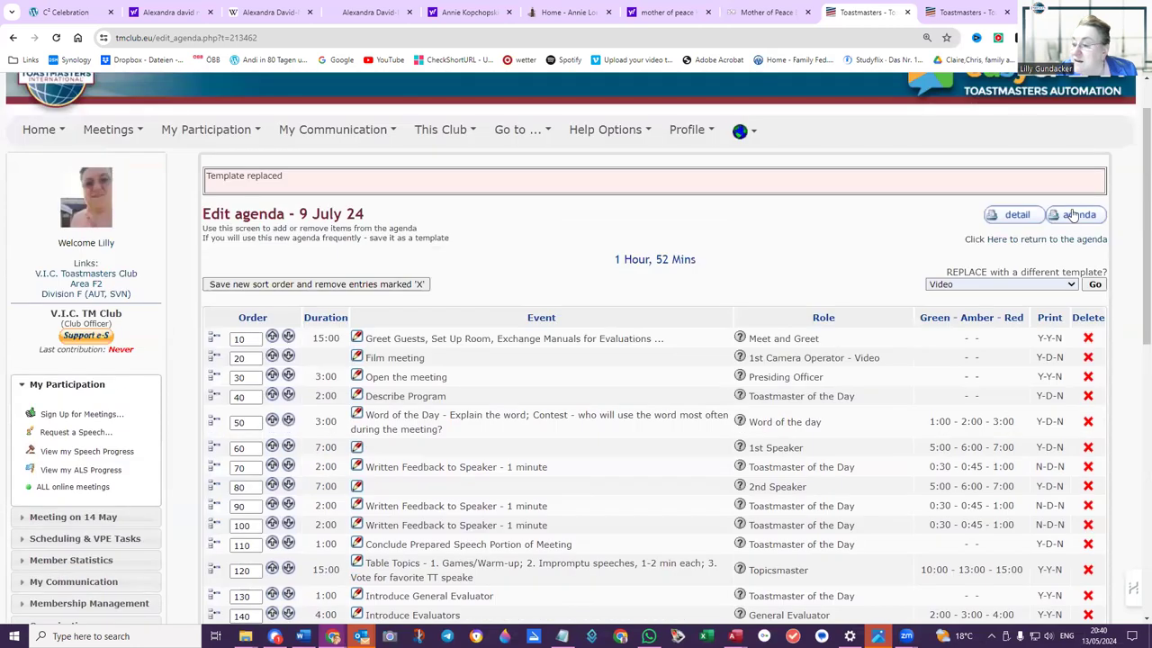
Step: Review the printable agenda based on the Video template, from Meet and Greet to Close, and close it
click(1073, 214)
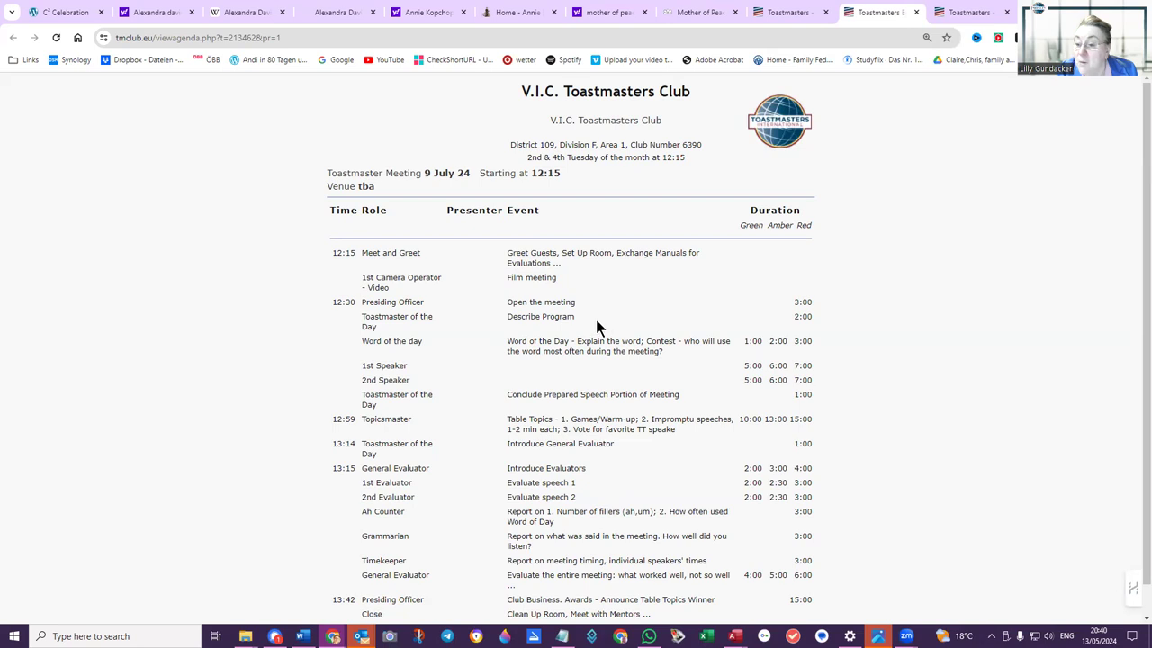
scroll(601, 380, down, 1)
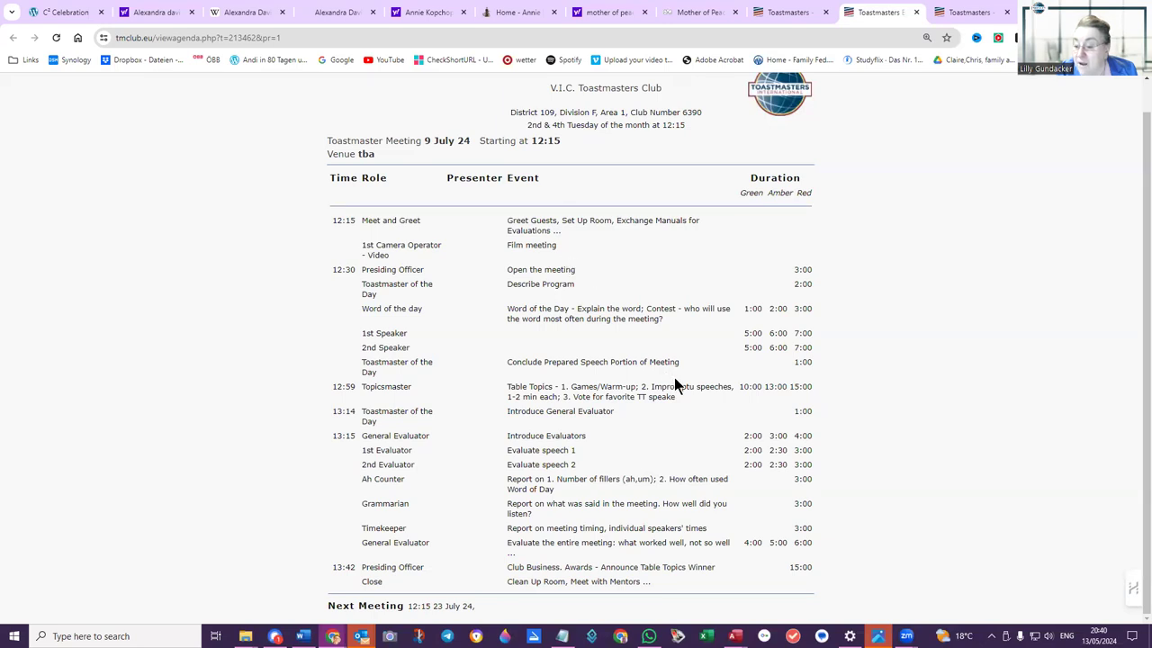
scroll(877, 407, up, 1)
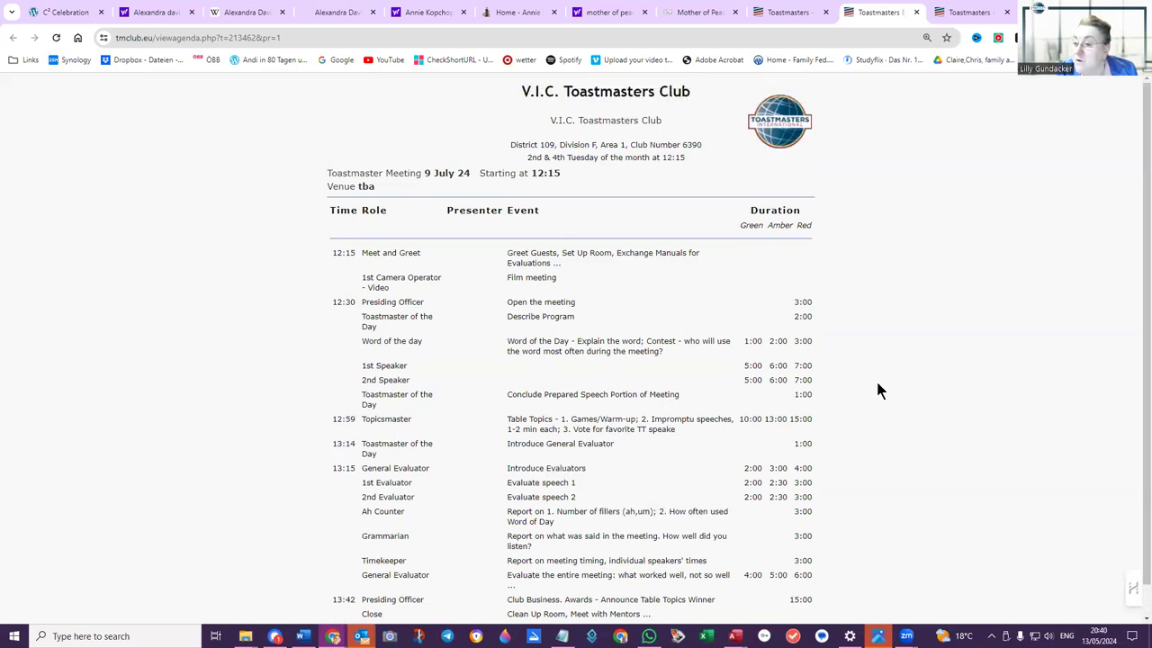
click(916, 12)
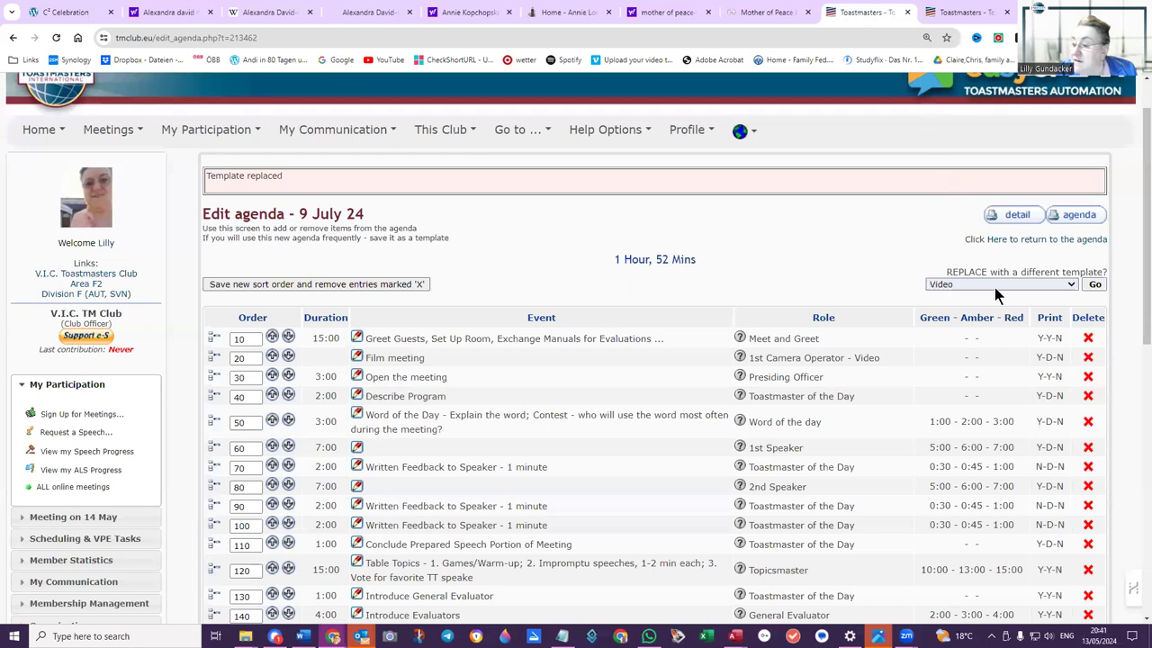
Step: Delete the Video template from the club's saved agenda templates and confirm the deletion
scroll(836, 378, down, 6)
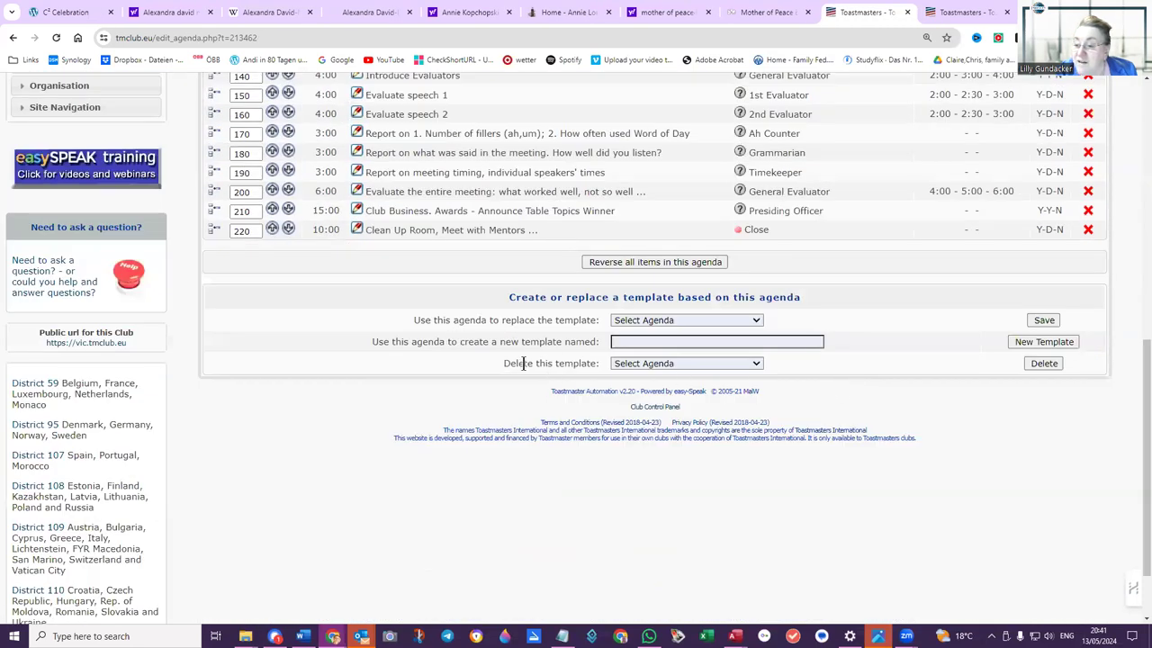
click(755, 365)
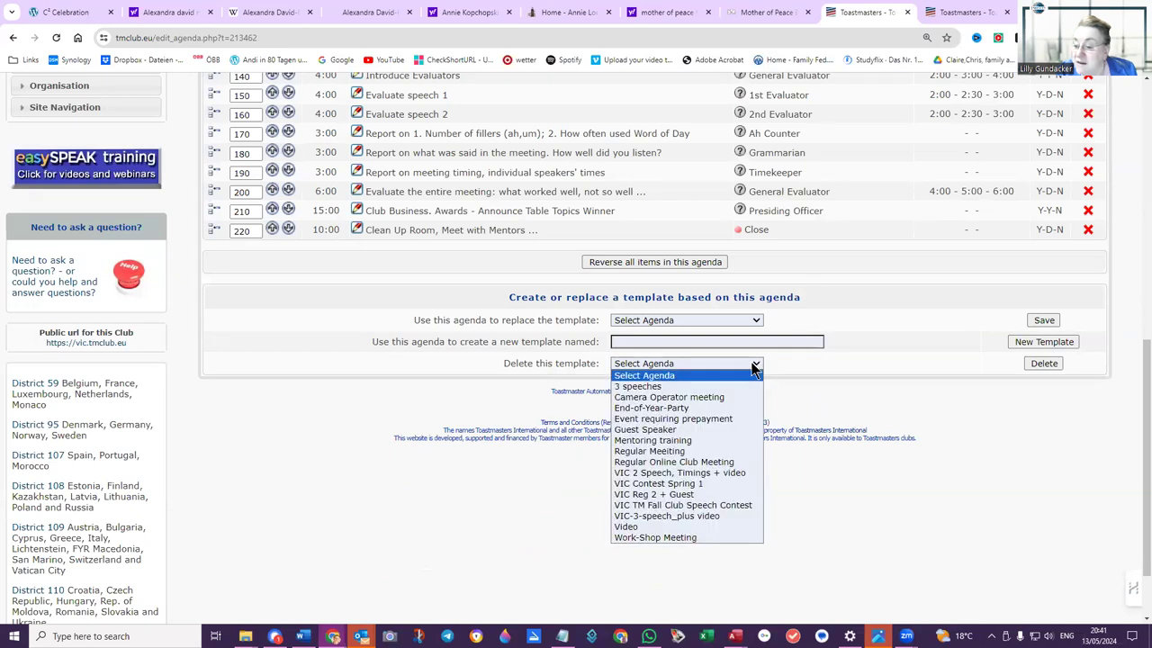
click(637, 527)
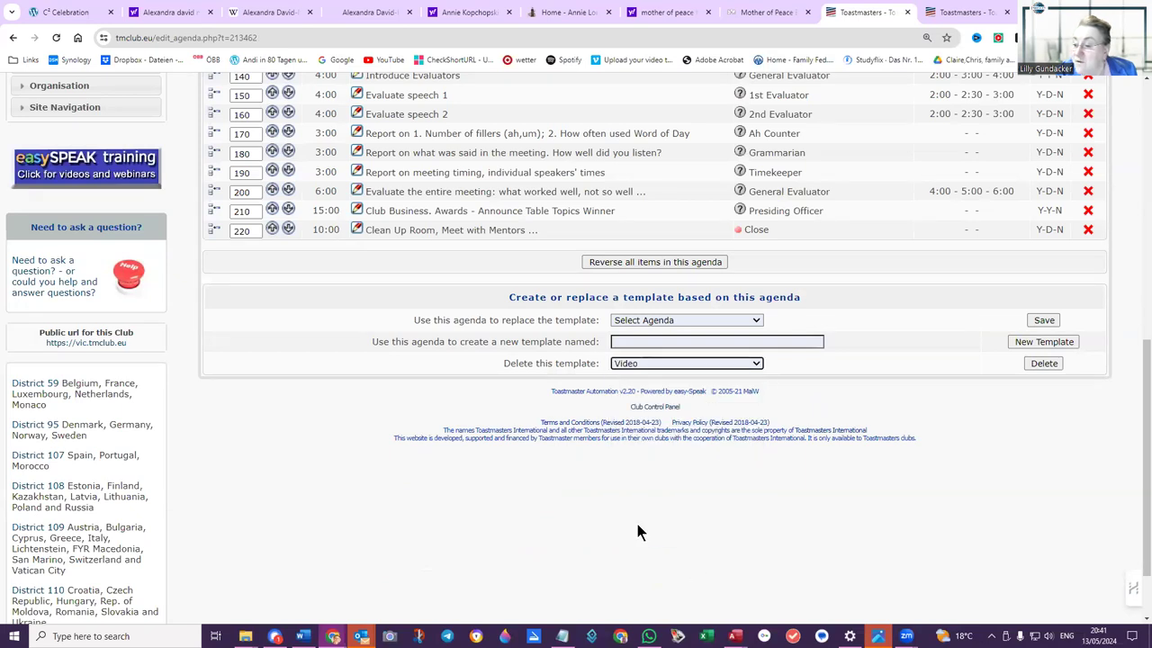
click(1042, 364)
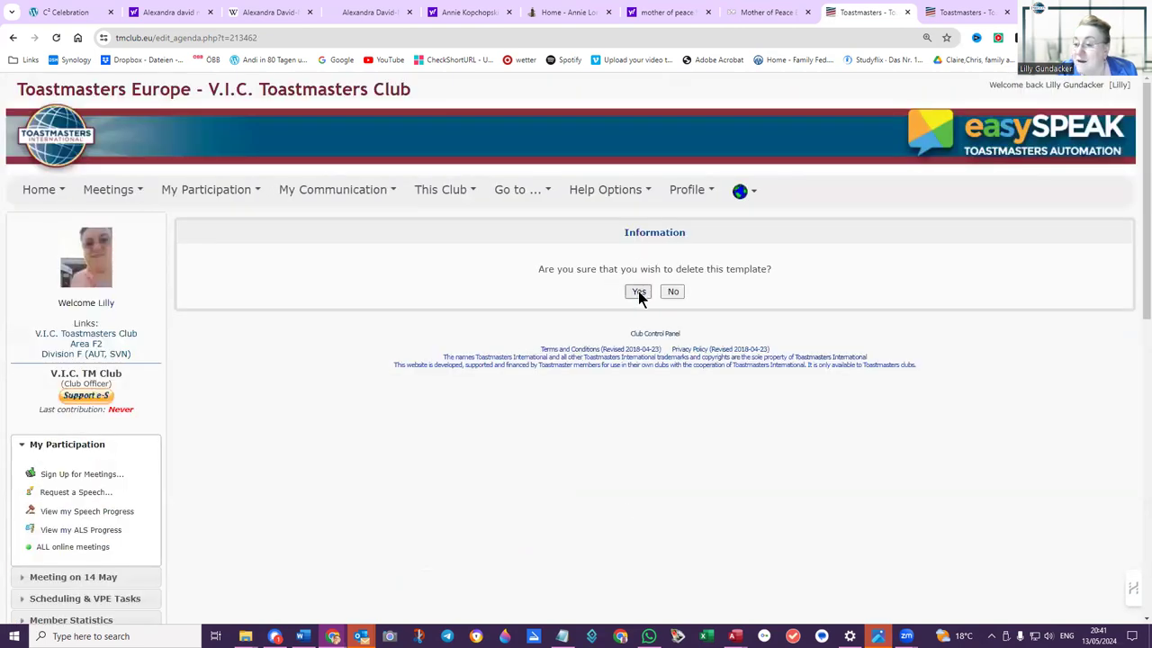
click(638, 291)
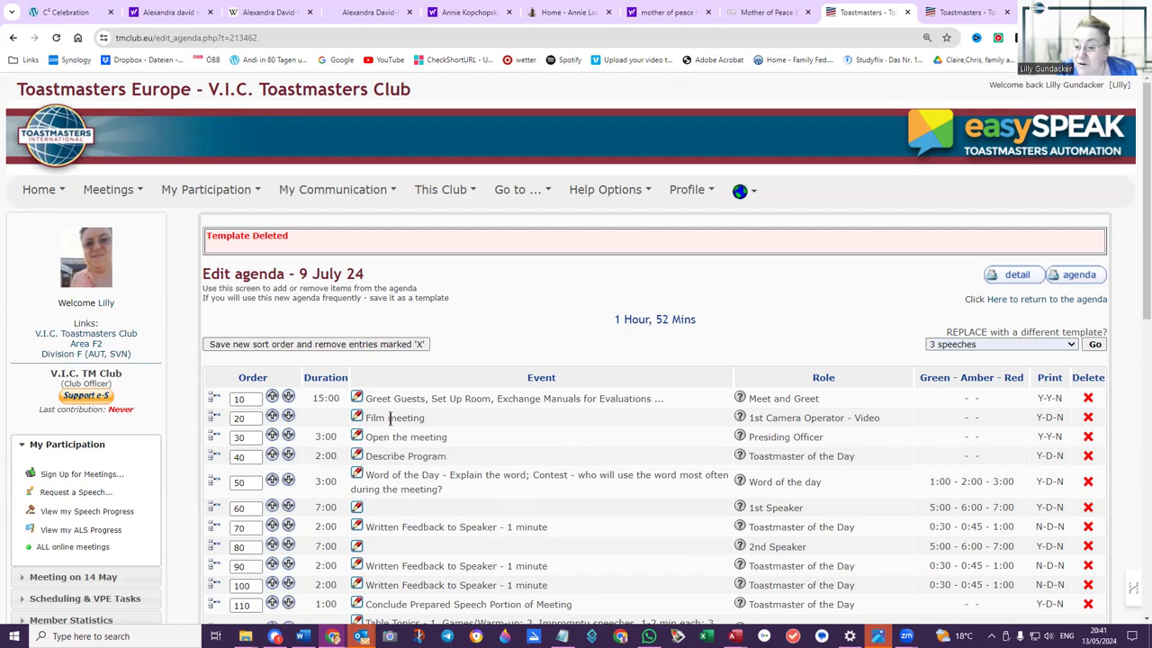
Step: Replace the 9 July agenda's template with the Camera Operator meeting template
click(1071, 345)
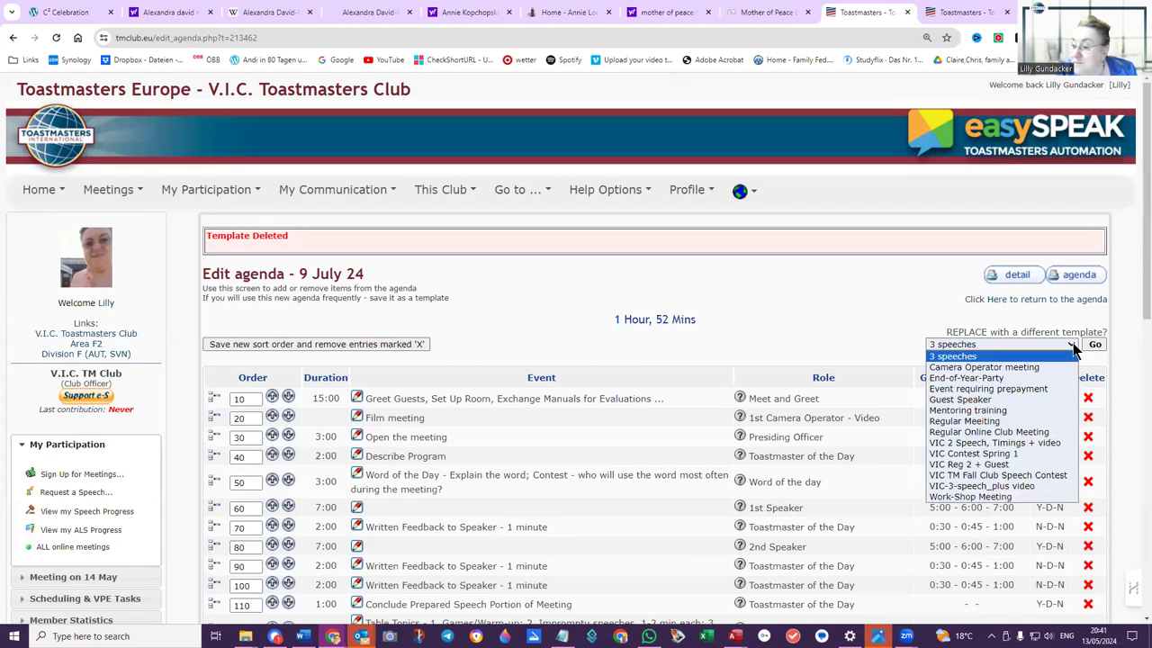
click(1007, 367)
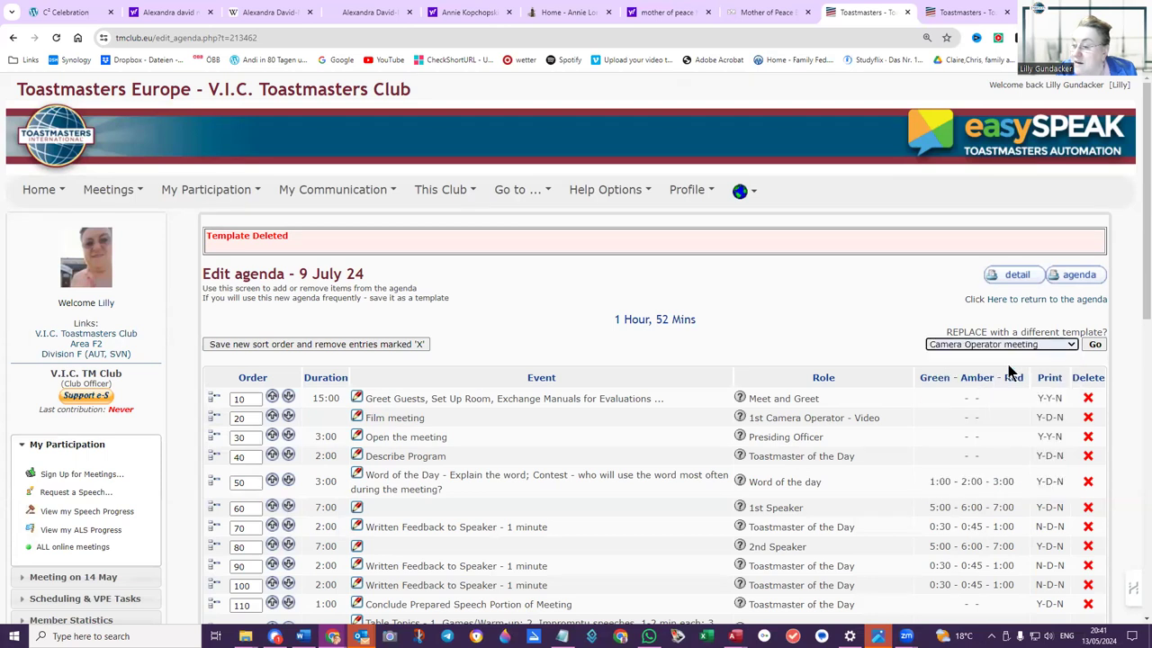
click(1071, 276)
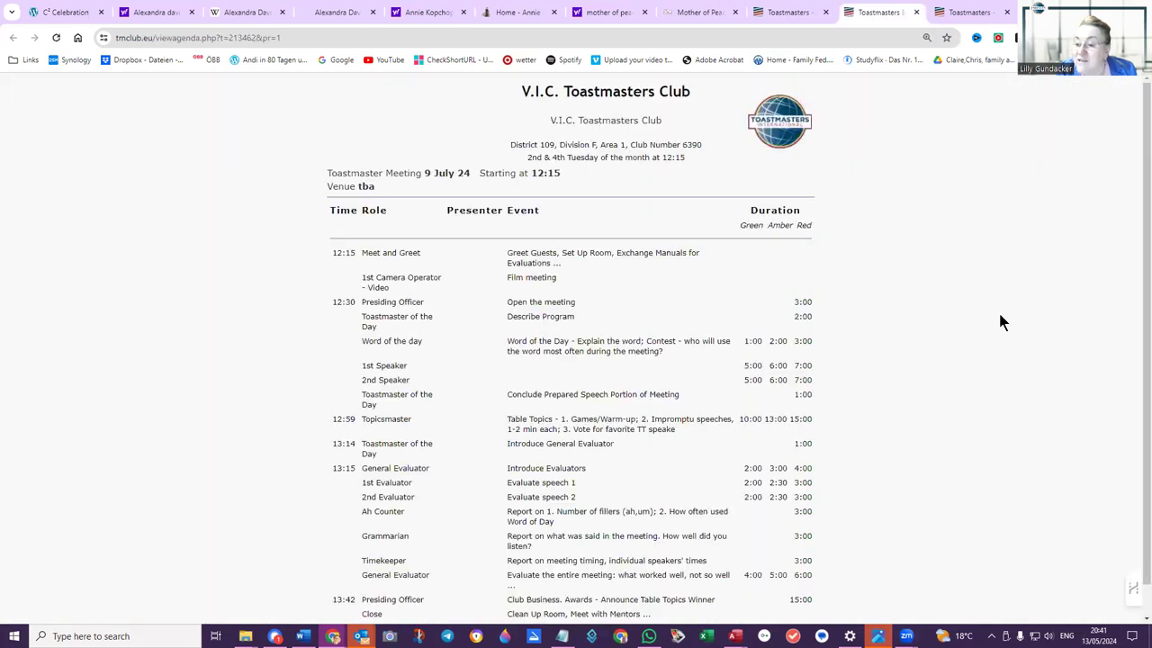
click(916, 12)
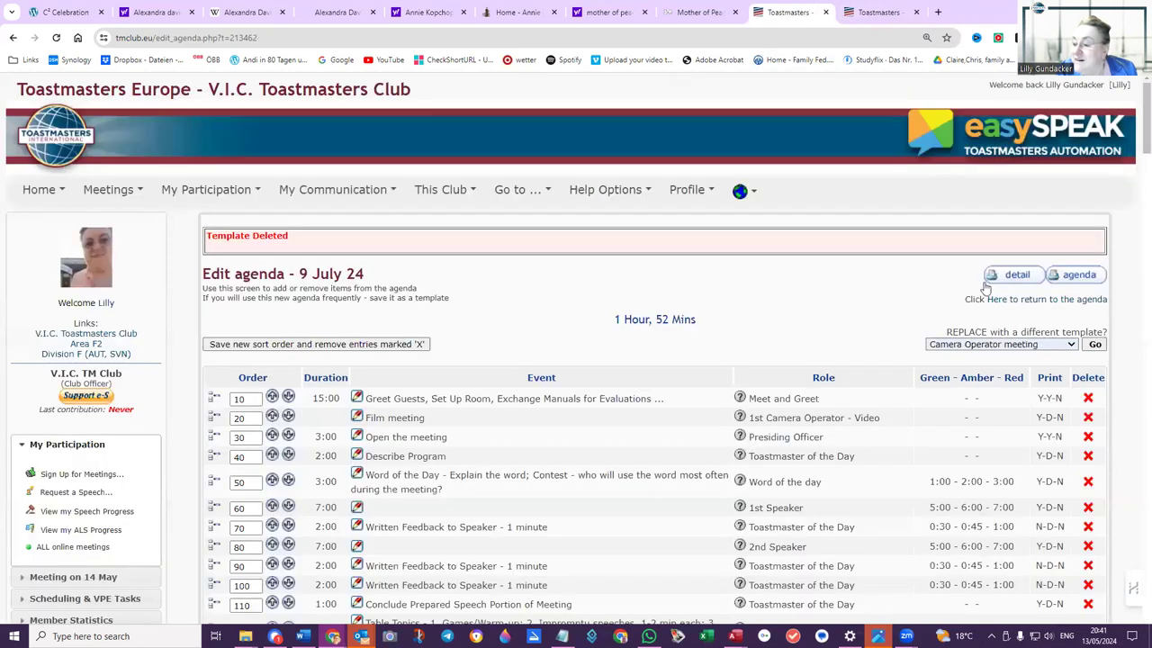
click(1094, 344)
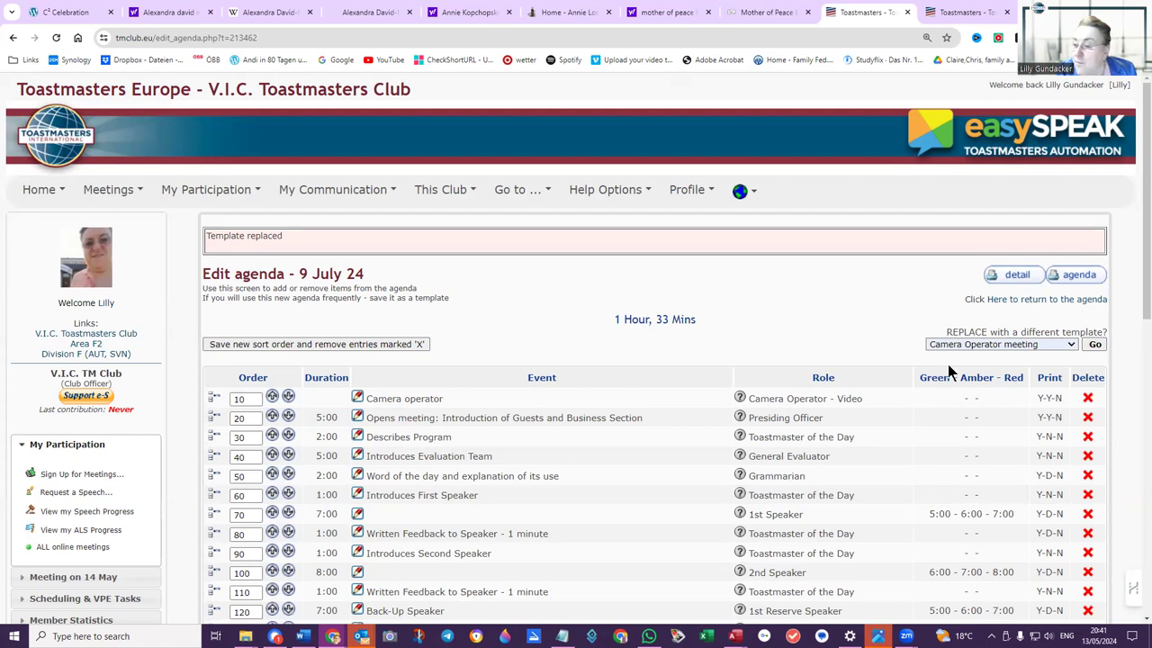
Step: Review the printed start times and roles in the Camera Operator meeting's printable agenda, and close it
click(1074, 275)
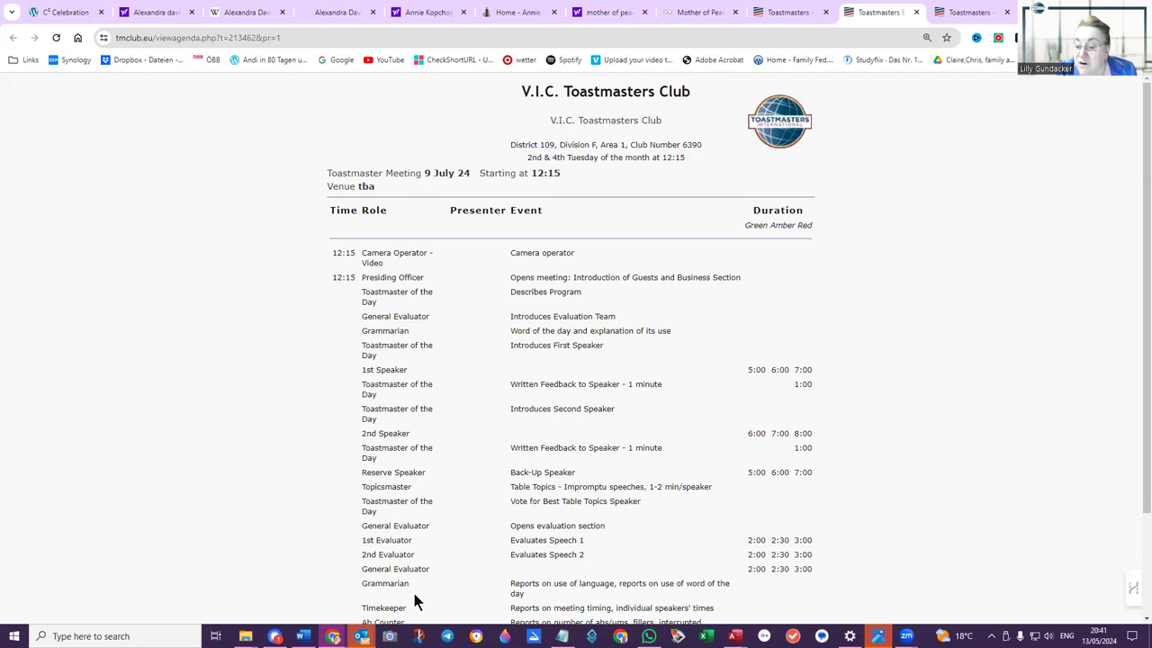
scroll(420, 583, down, 3)
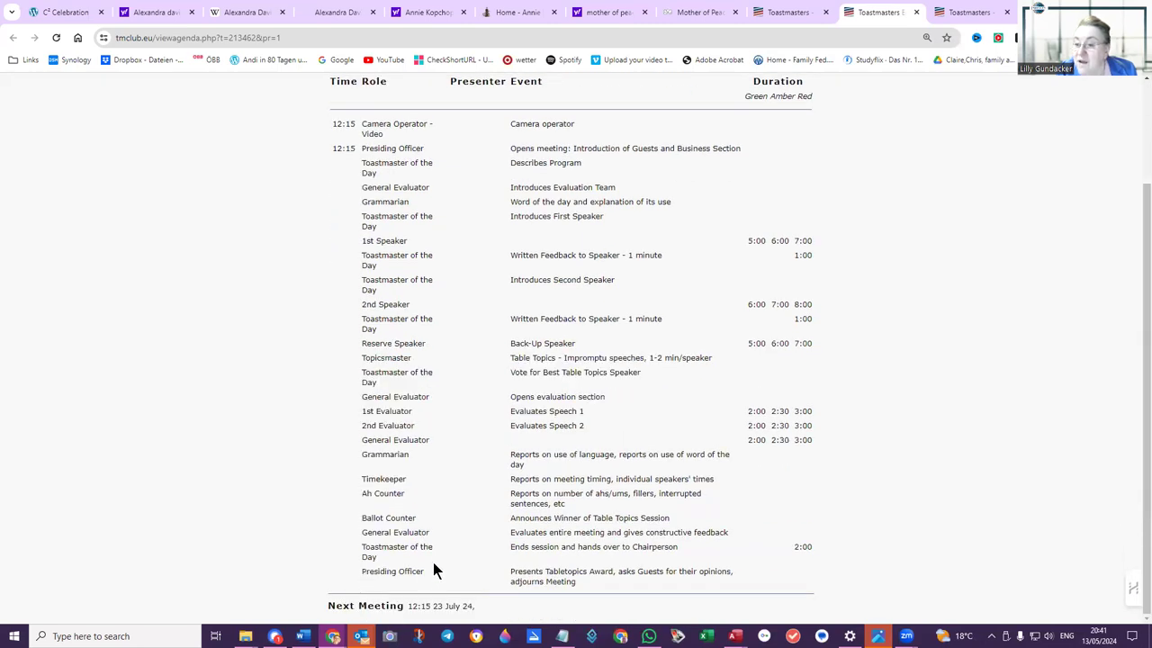
scroll(434, 571, up, 1)
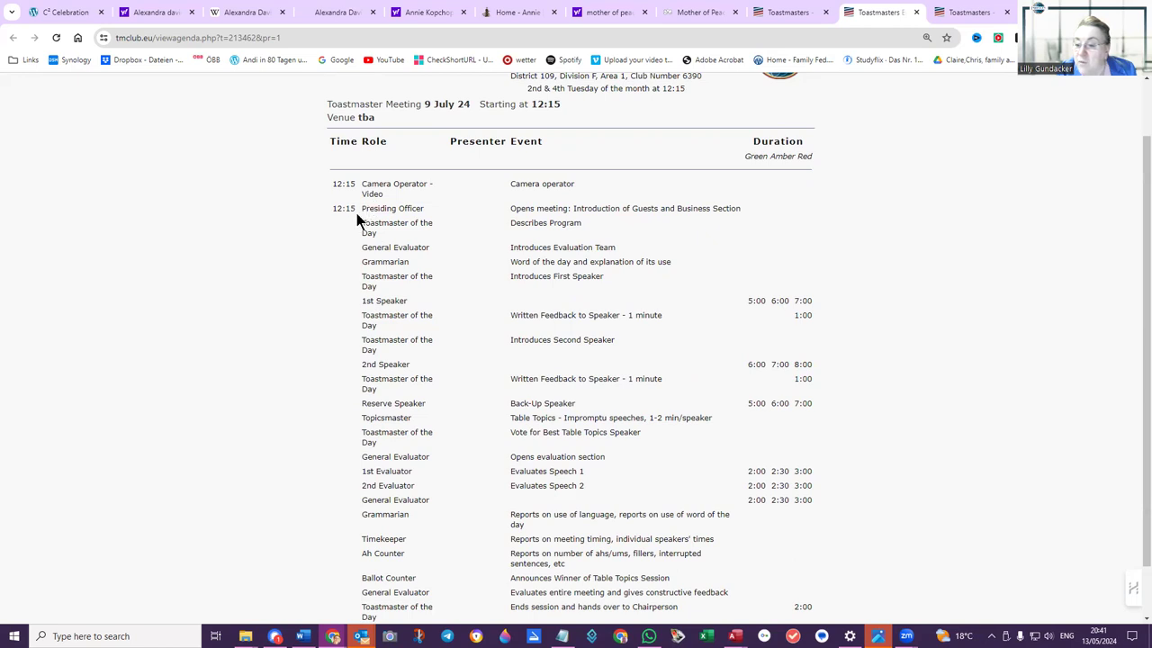
scroll(406, 513, down, 1)
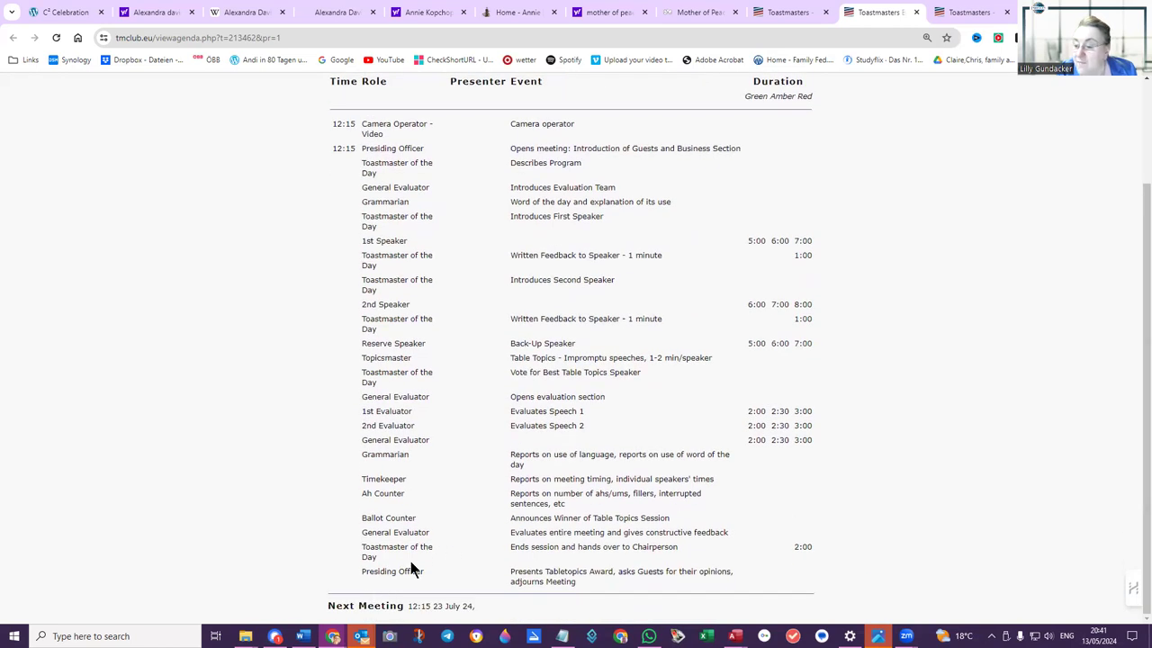
scroll(558, 333, up, 2)
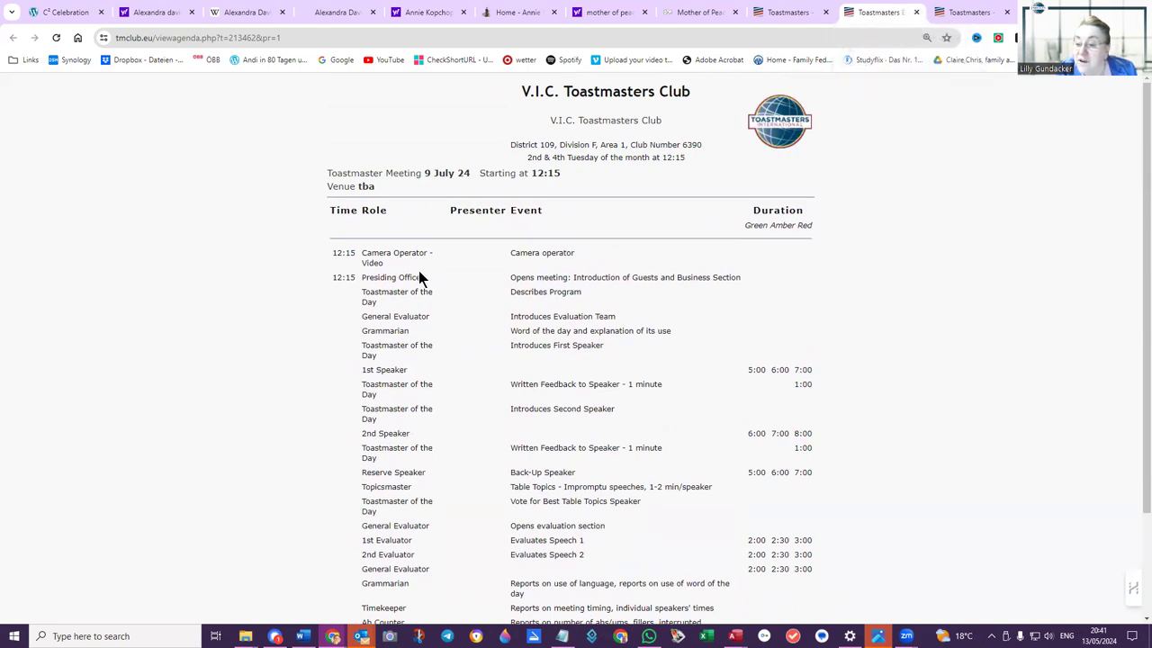
click(916, 12)
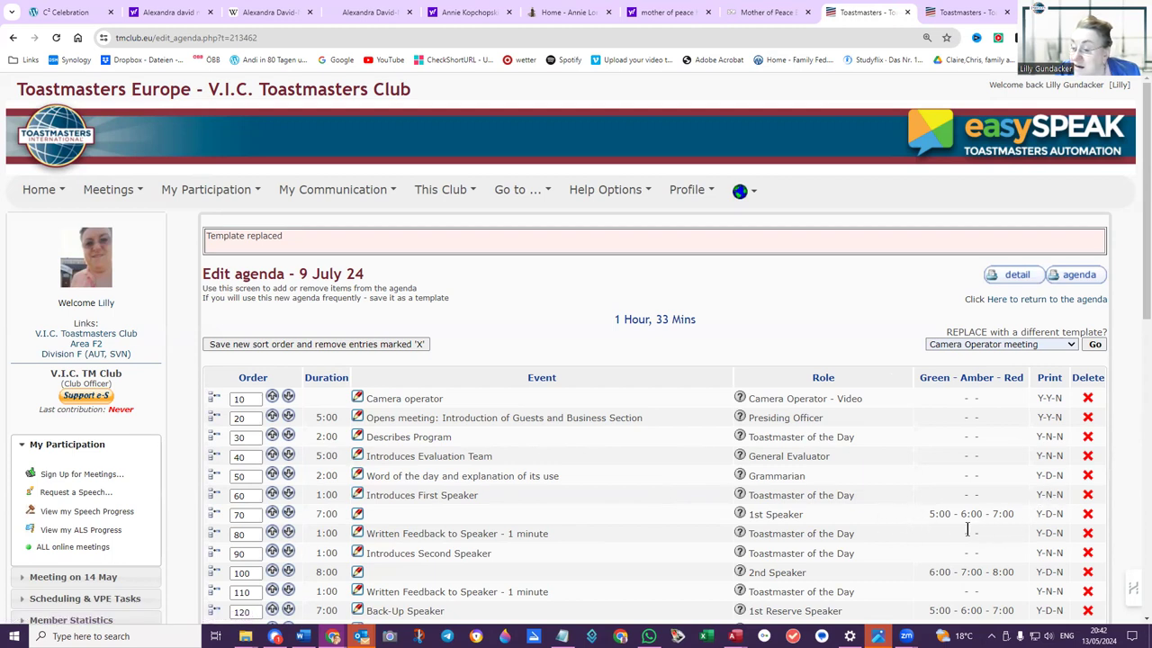
Step: Set the General Evaluator's Introduces Evaluation Team item to print its start time, and check it in the printable agenda
scroll(976, 549, down, 1)
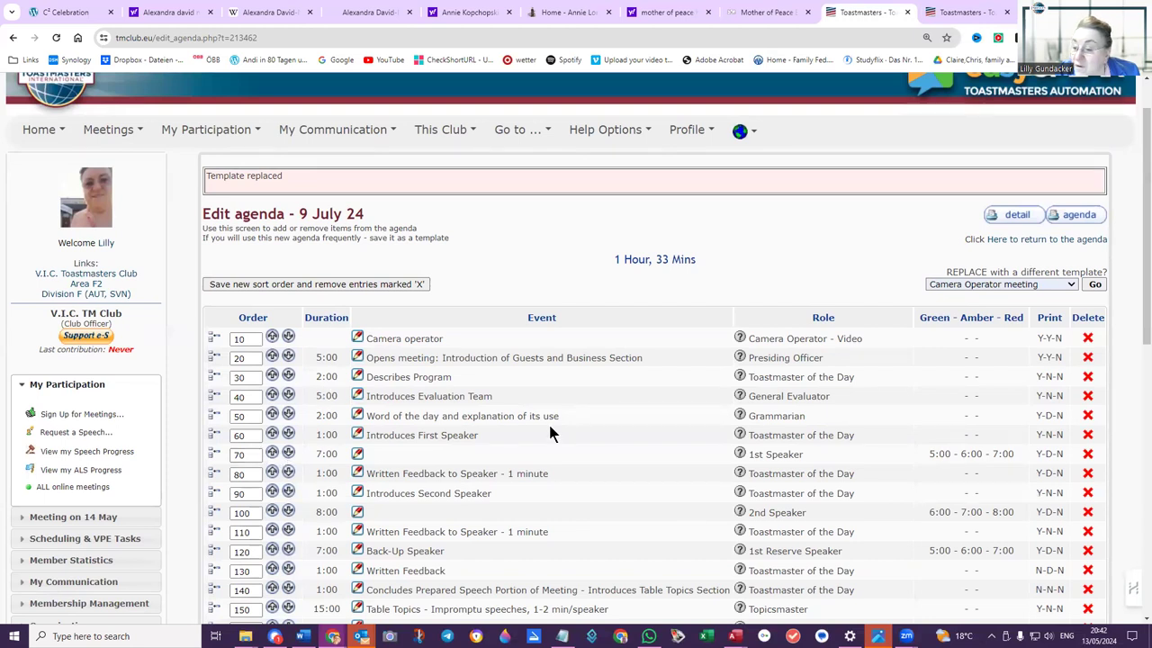
scroll(550, 434, down, 2)
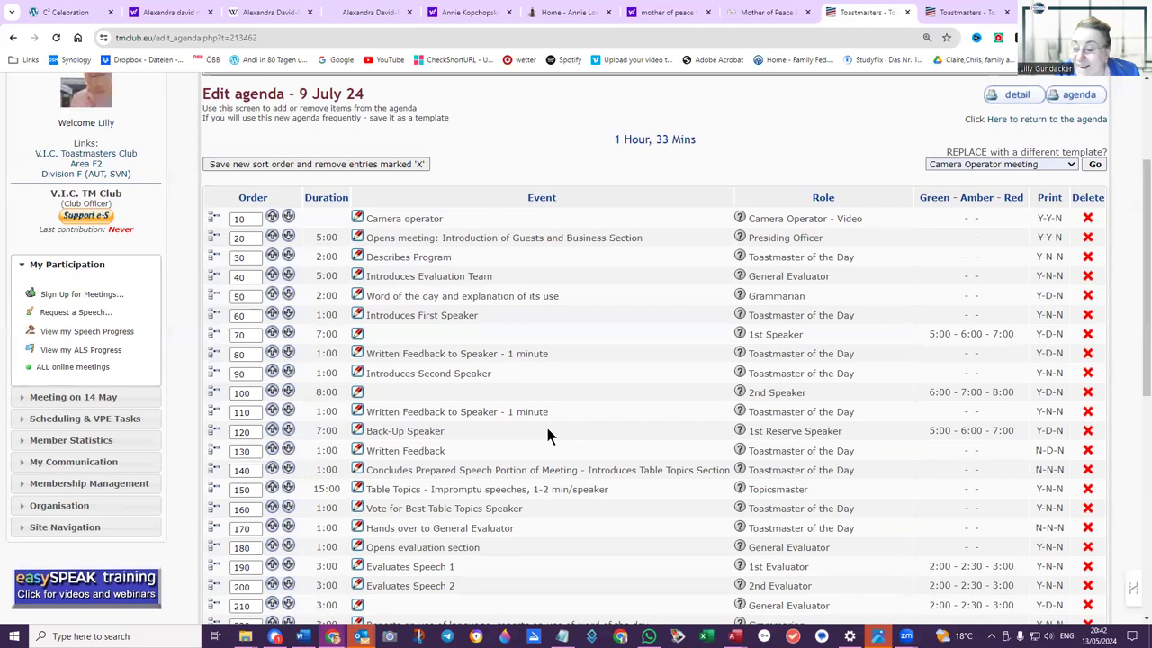
scroll(545, 432, down, 3)
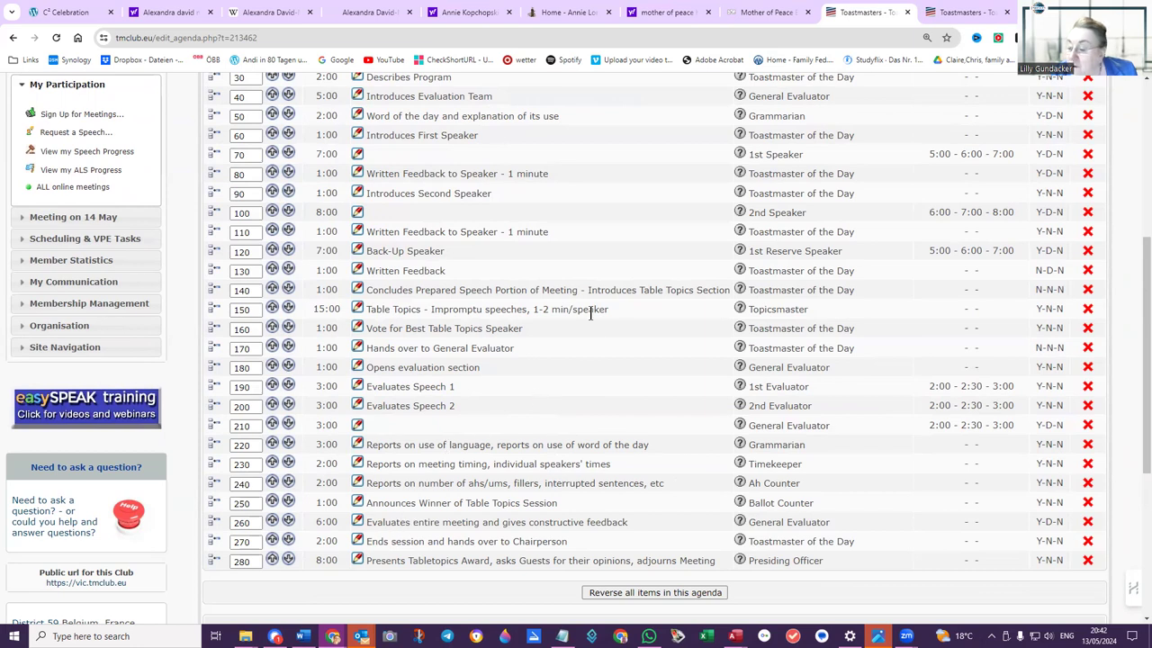
scroll(594, 342, up, 2)
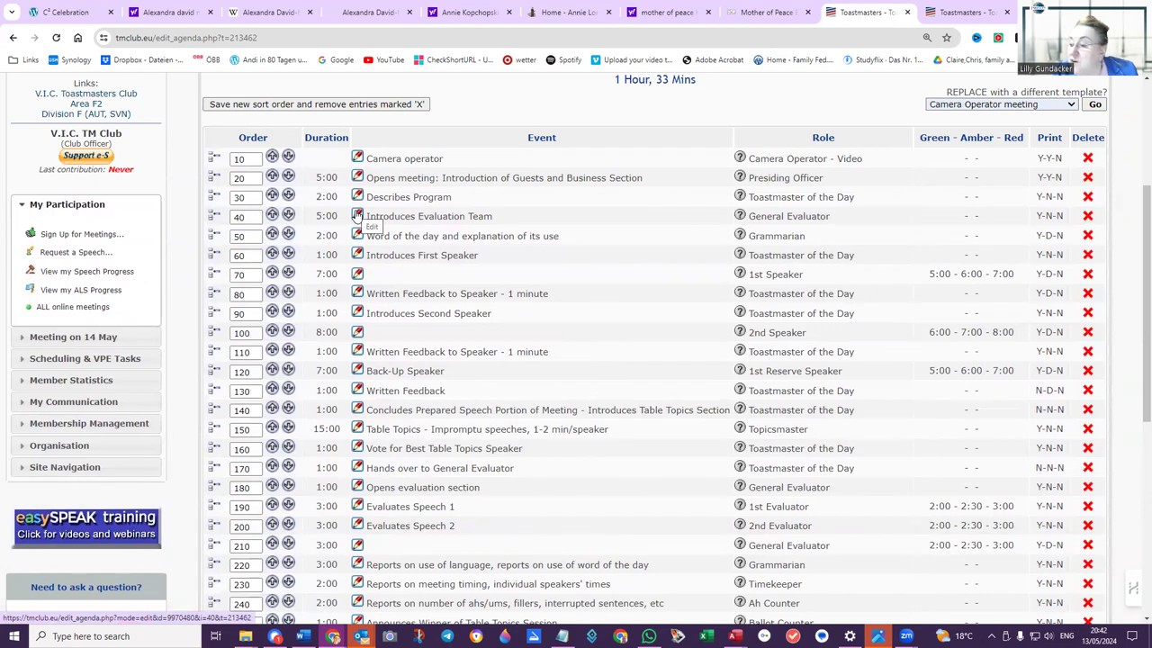
click(357, 216)
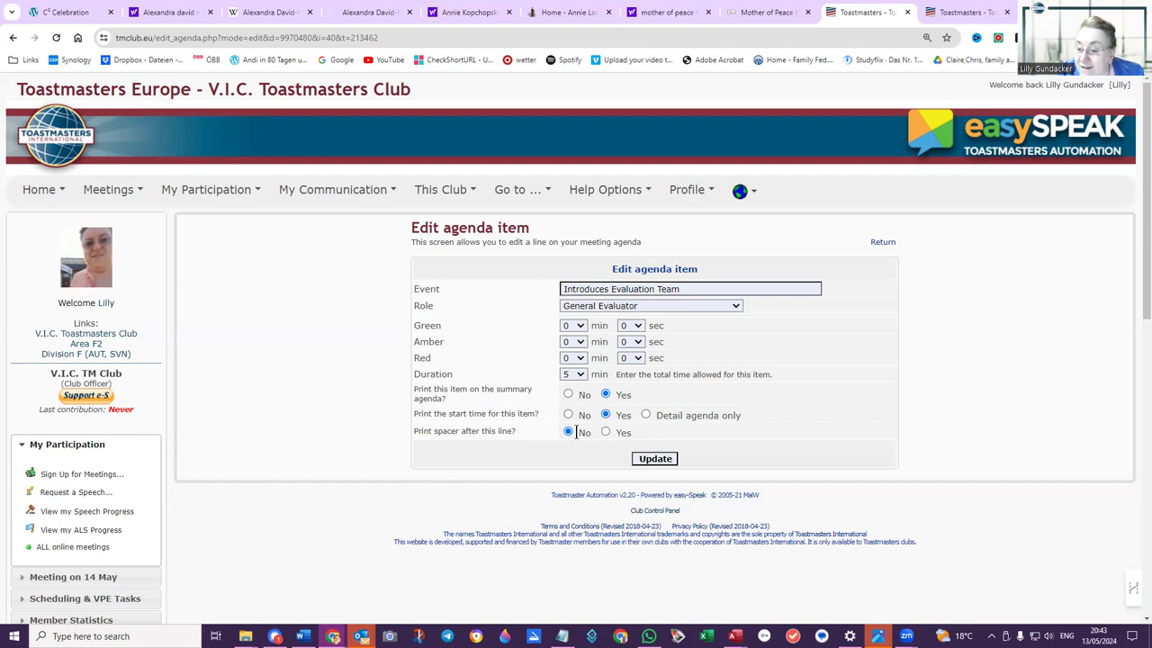
click(654, 460)
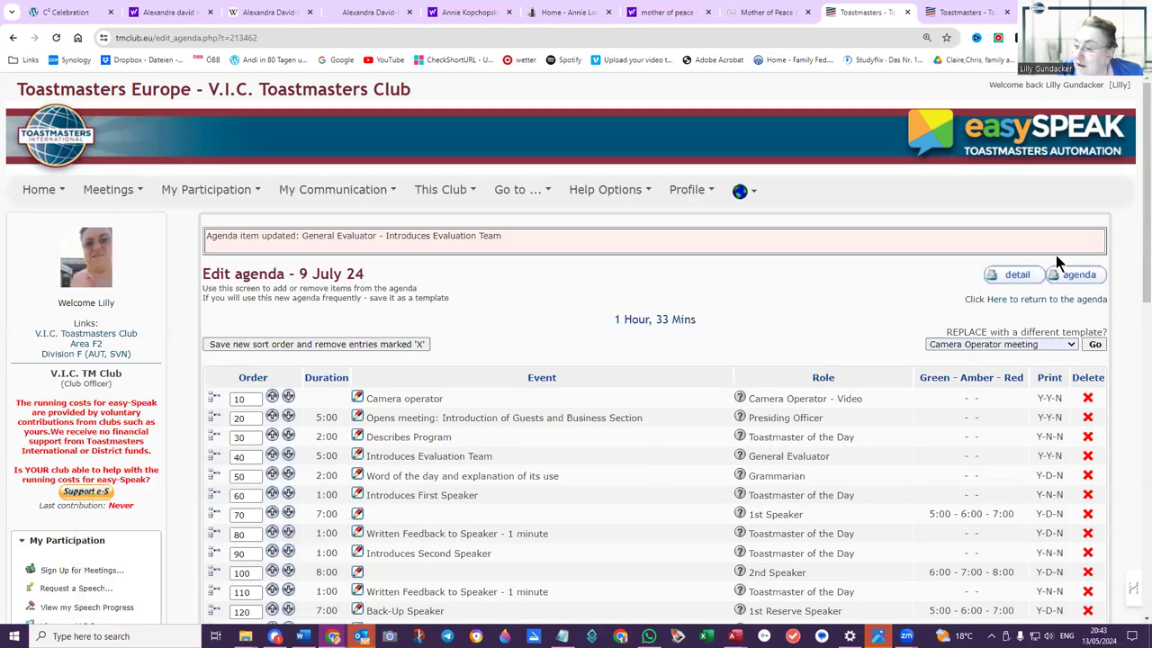
click(1080, 275)
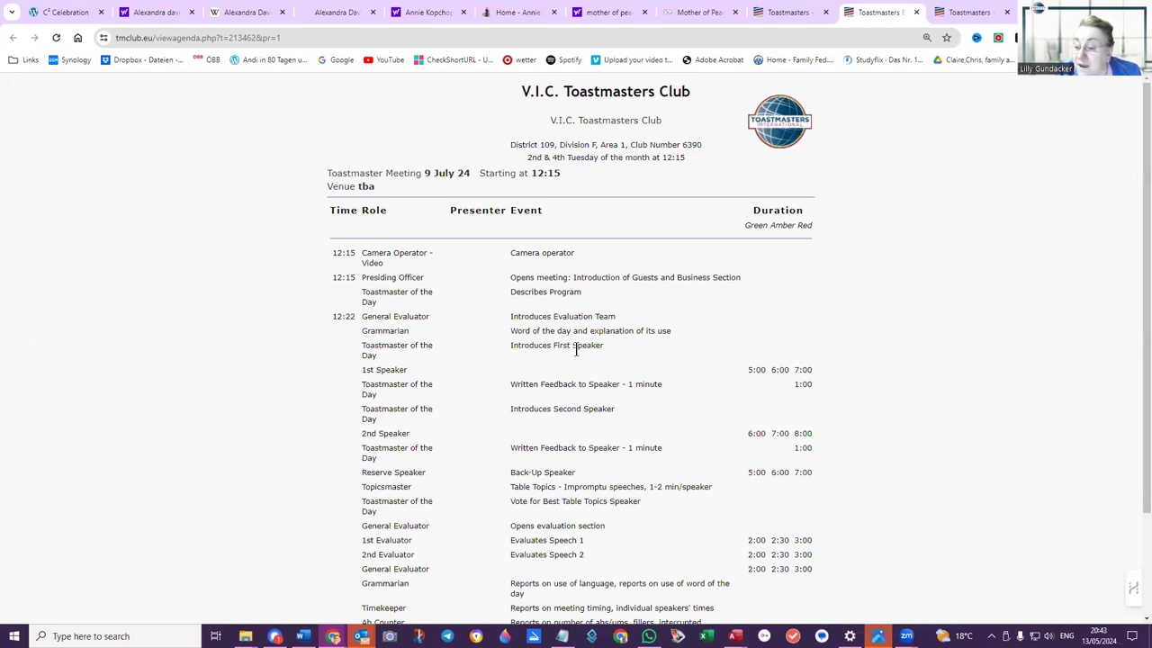
click(916, 12)
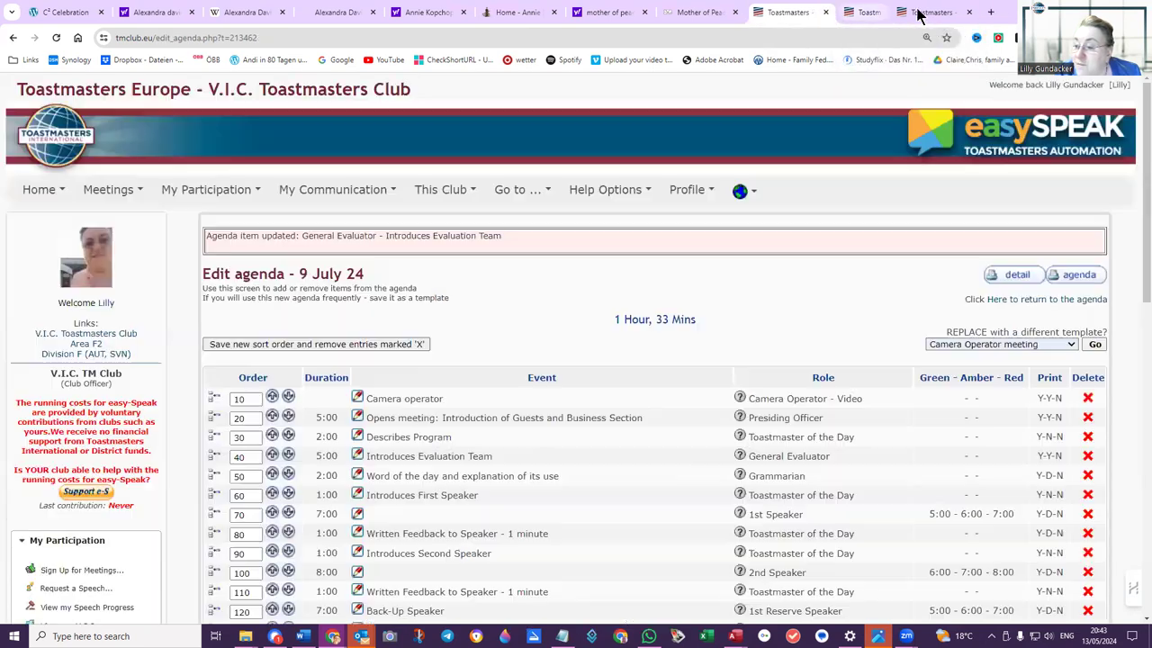
Step: Set the Toastmaster of the Day's Introduces First Speaker item to print its start time
scroll(468, 513, down, 1)
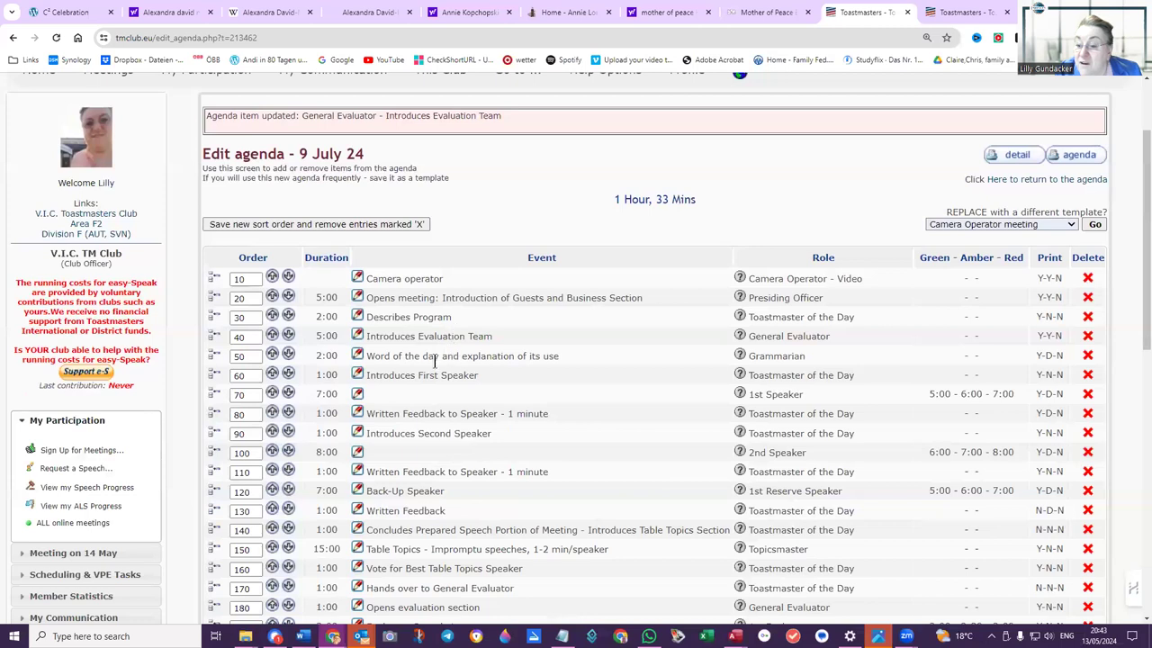
click(359, 373)
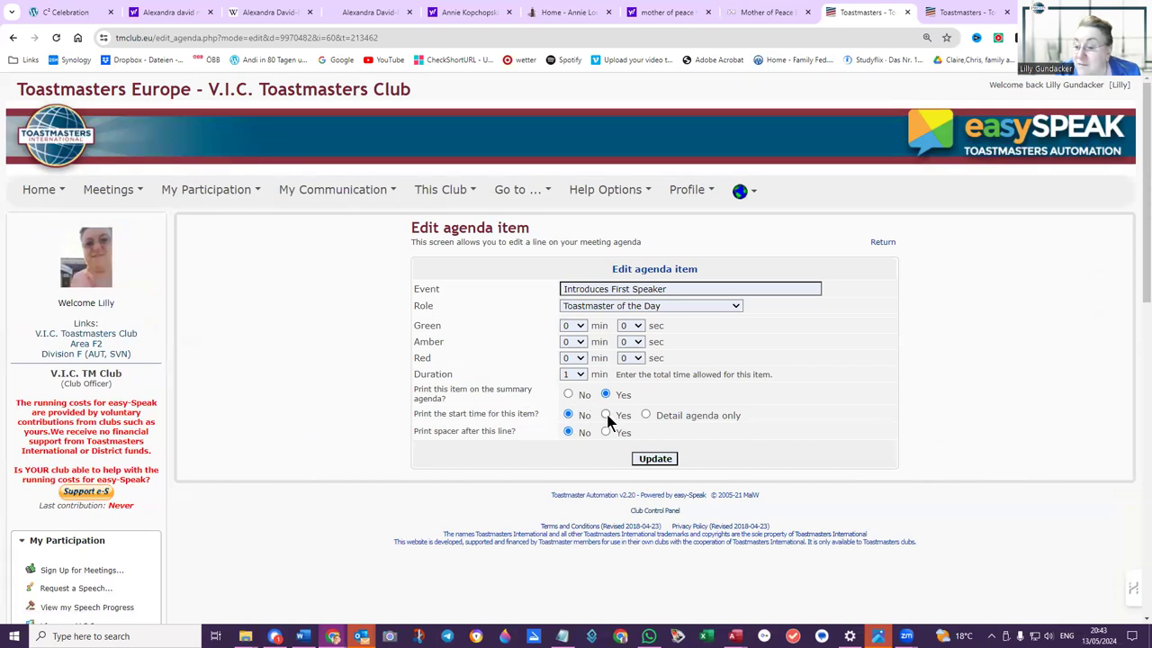
click(651, 459)
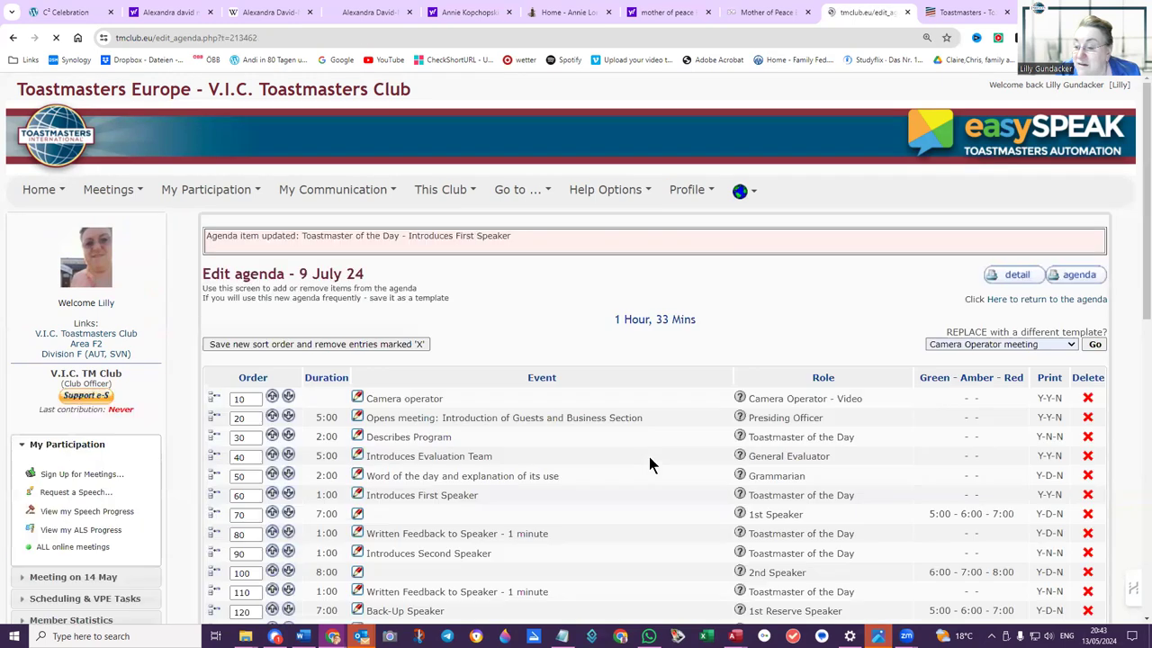
Step: Check the Introduces First Speaker start time and the remaining items in the 9 July printable agenda, and close it
click(1079, 276)
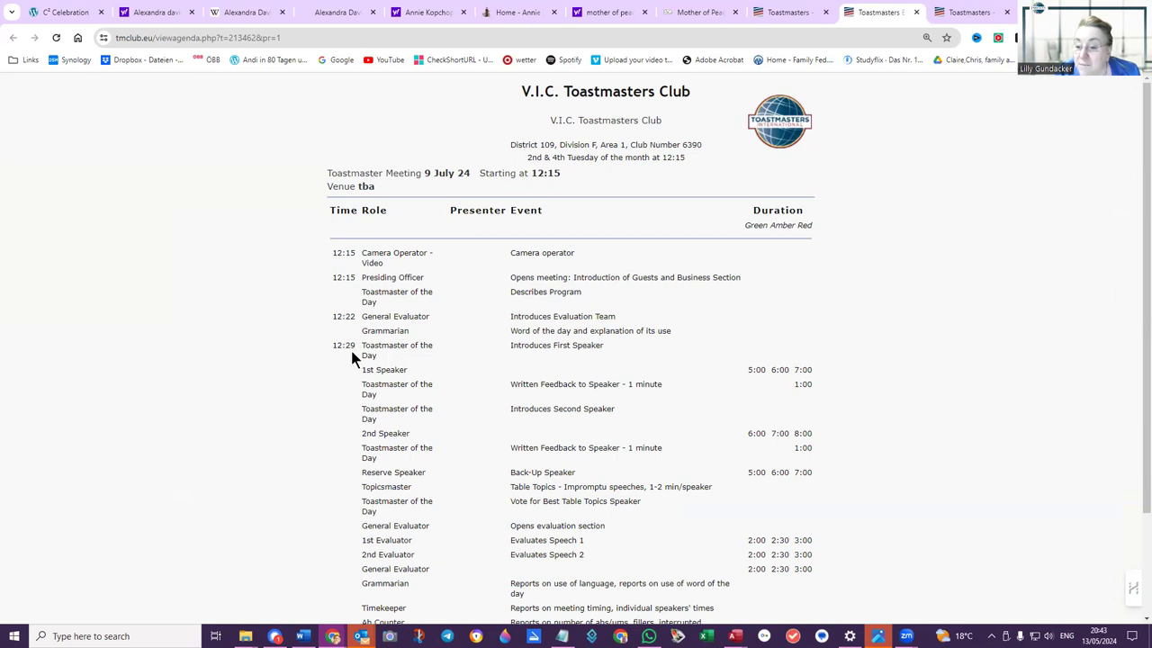
scroll(361, 359, down, 2)
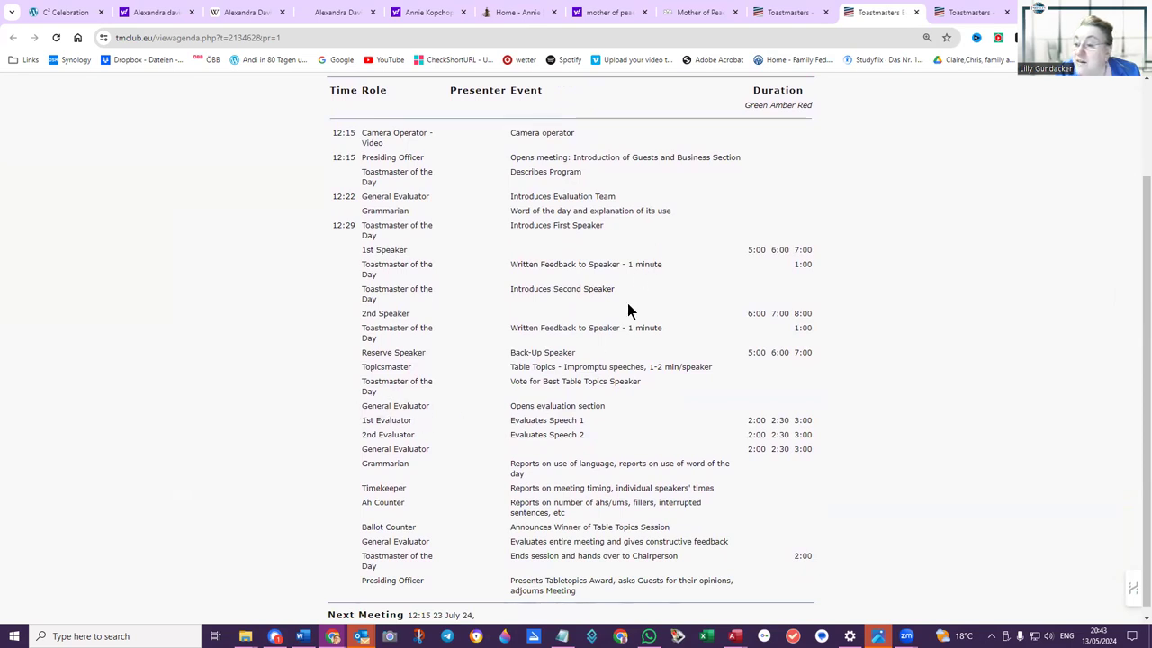
scroll(648, 297, up, 2)
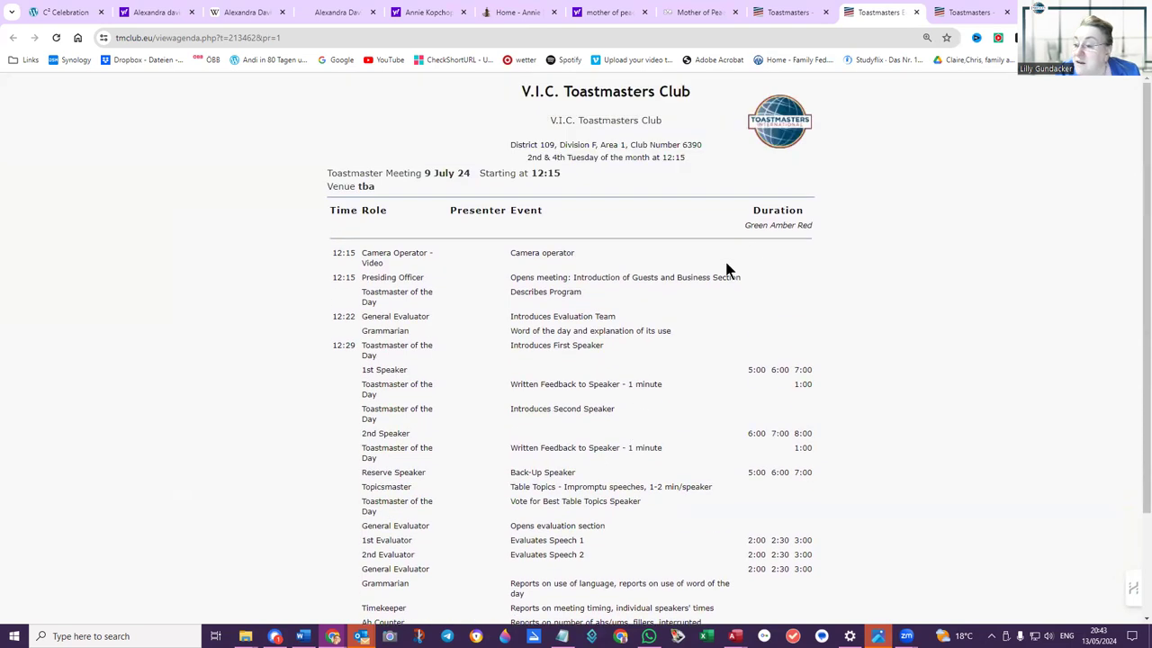
click(916, 11)
Step: Set the Toastmaster of the Day's Hands over to General Evaluator item to print its start time and a spacer after the line
scroll(422, 513, down, 4)
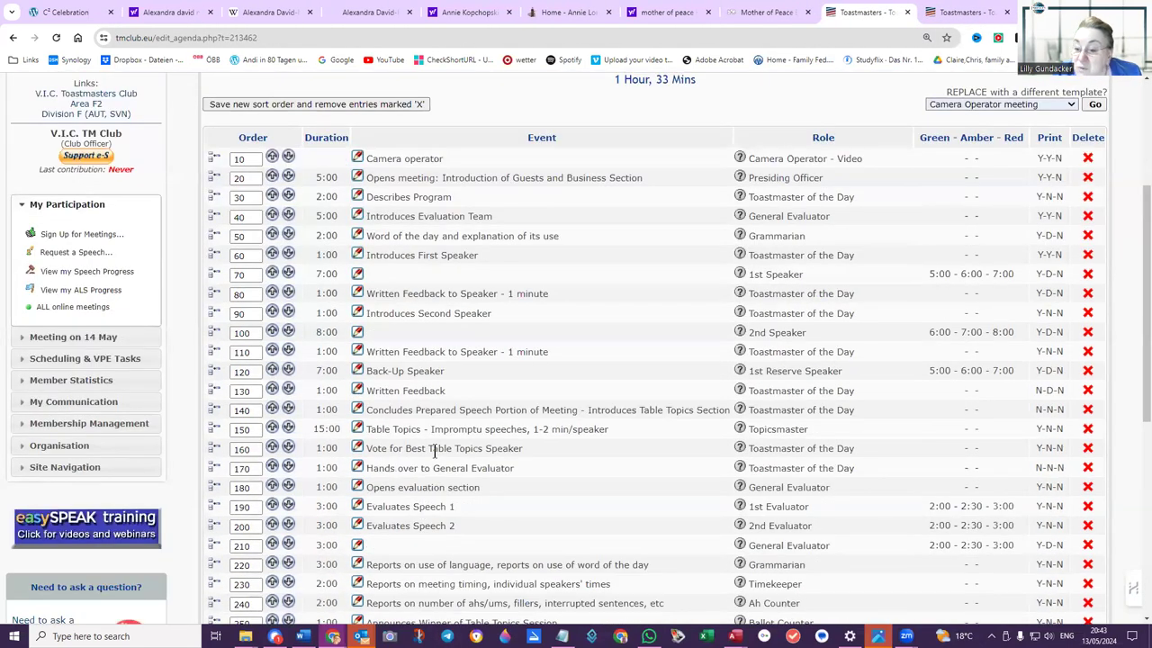
scroll(394, 425, down, 1)
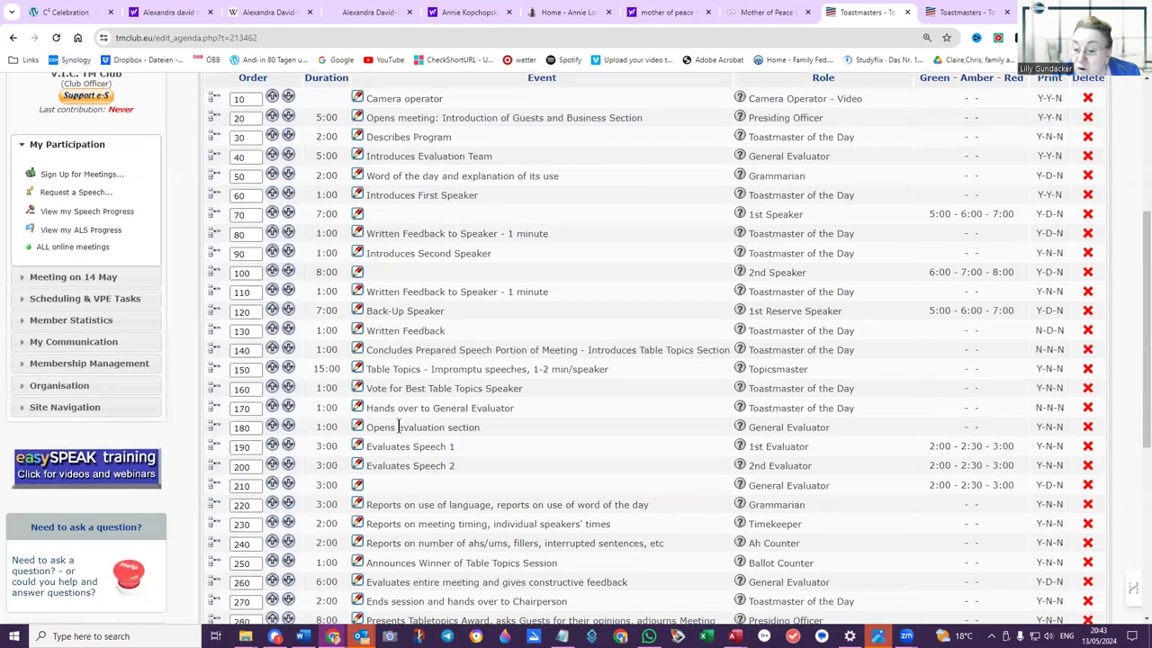
click(356, 407)
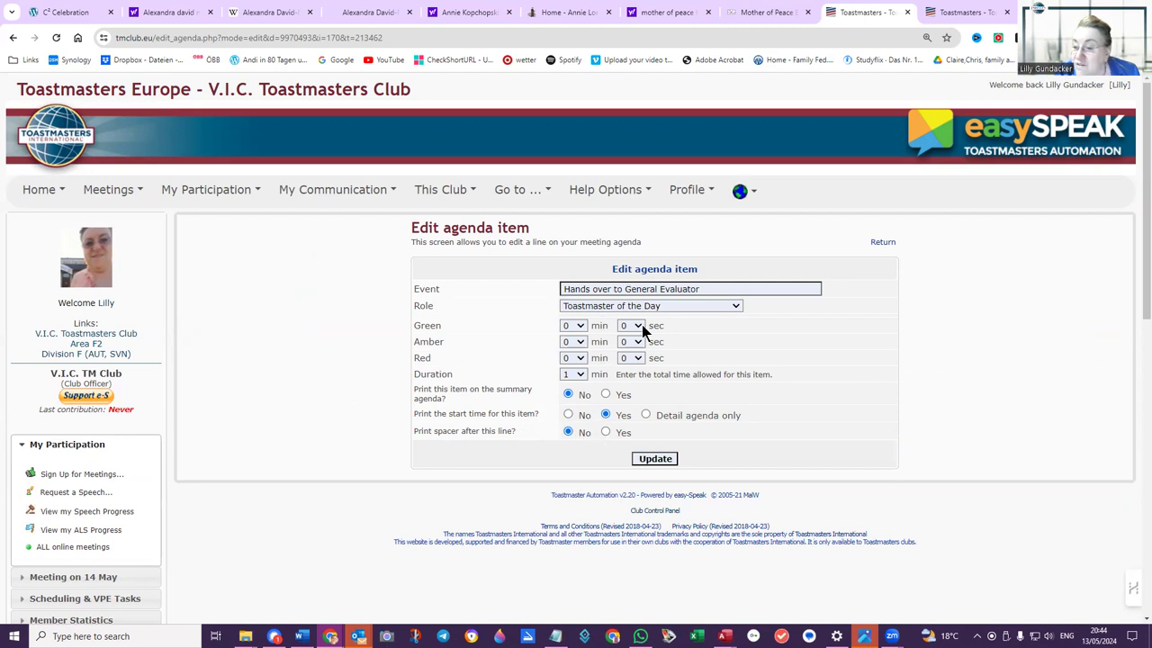
click(605, 432)
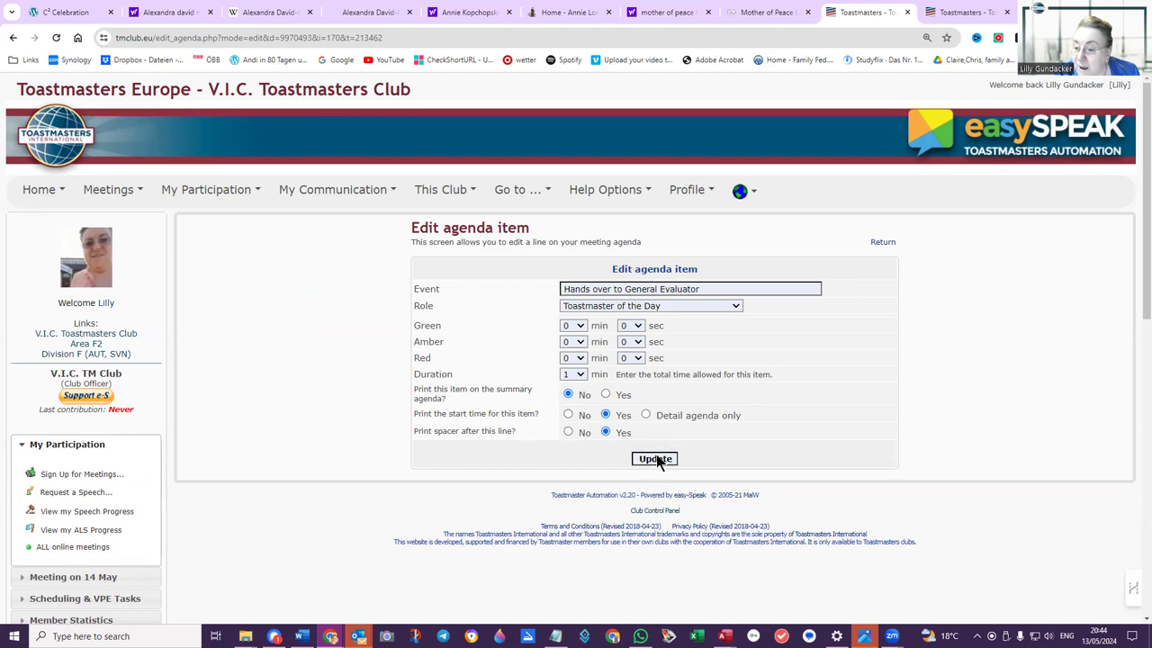
click(655, 460)
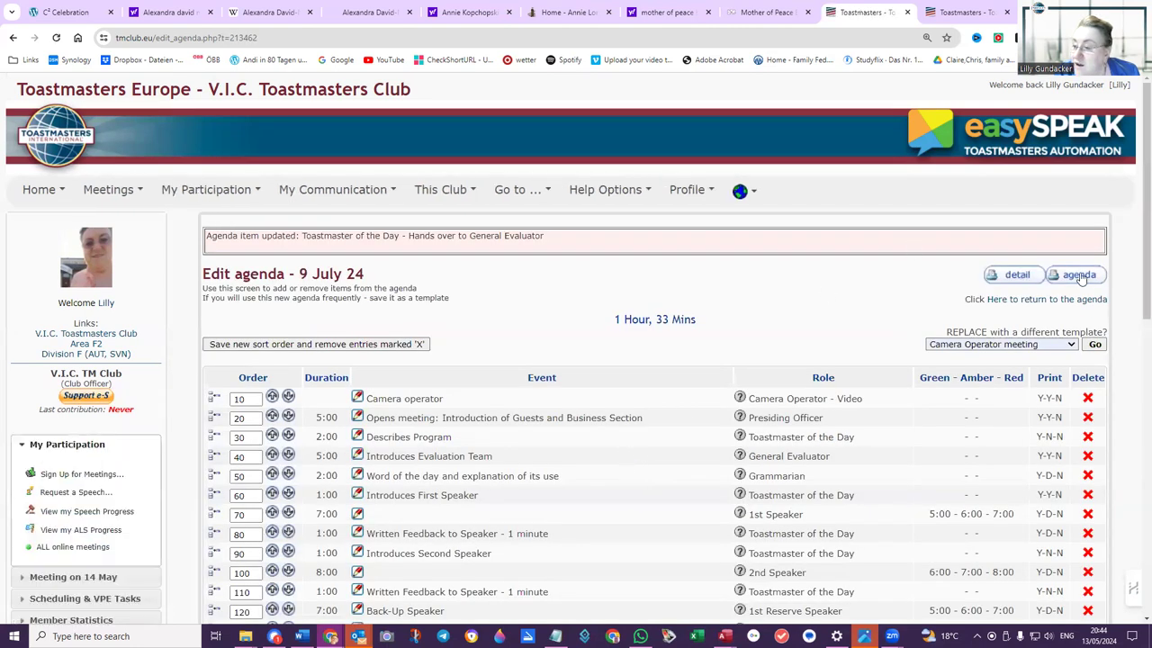
Step: Check the printable agenda for the handover item's start time and spacer, and close it
click(1079, 275)
scroll(769, 284, down, 3)
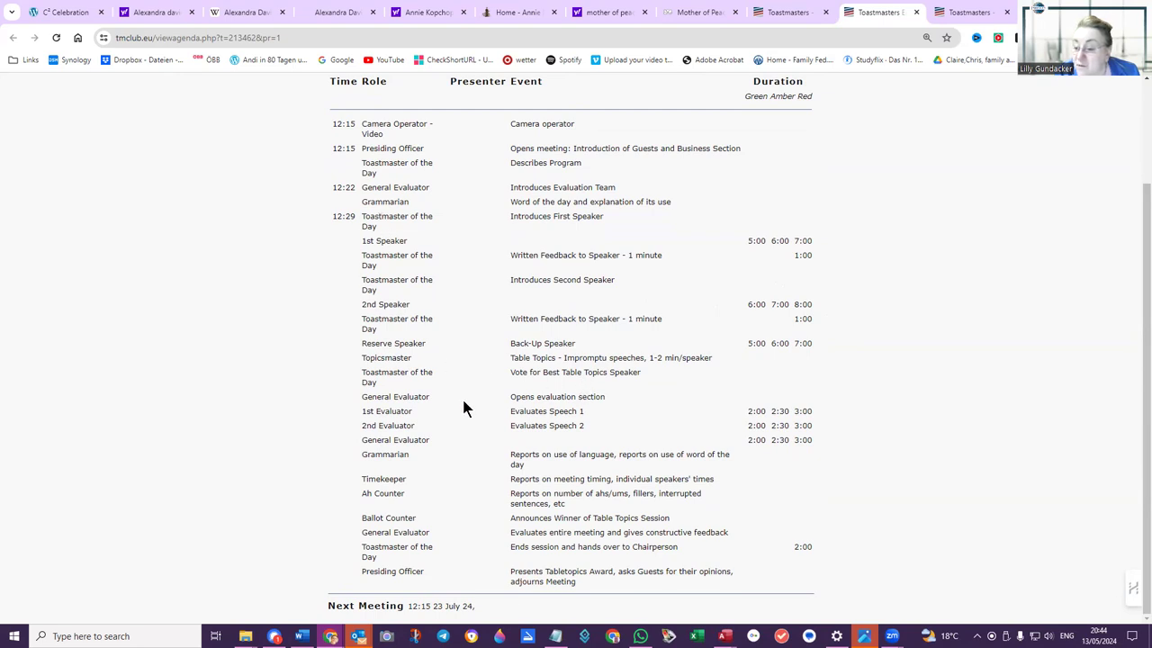
scroll(584, 401, up, 2)
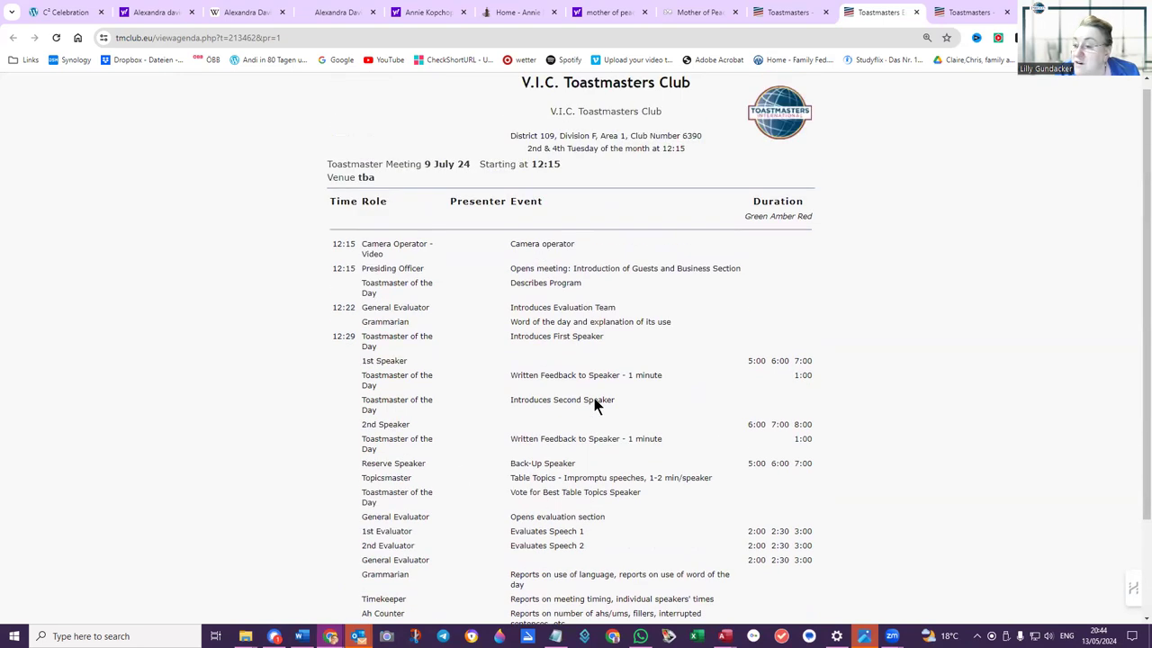
click(916, 12)
Step: Set the General Evaluator's Opens evaluation section item to print its start time and a spacer after the line
scroll(634, 391, down, 2)
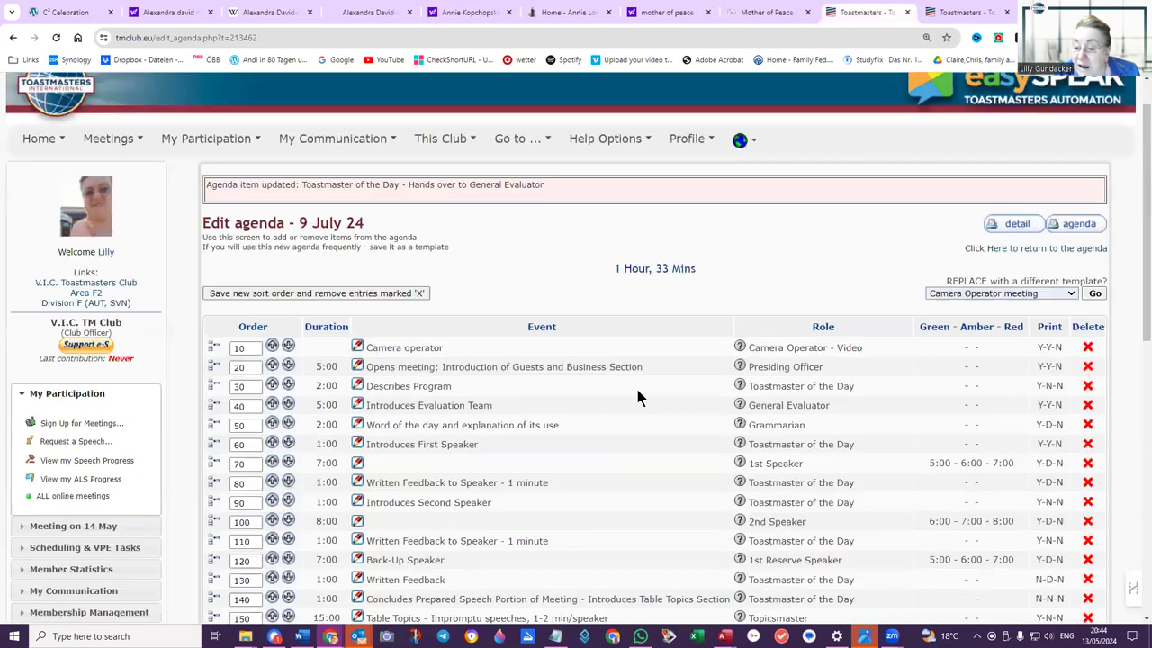
scroll(592, 398, down, 1)
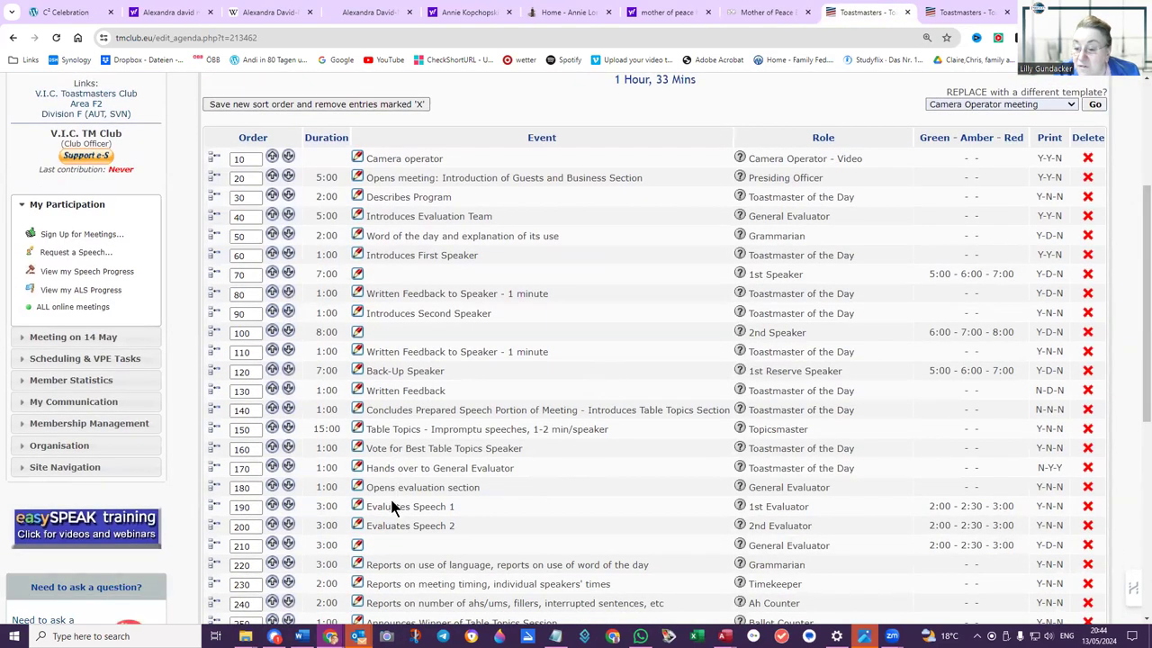
click(357, 486)
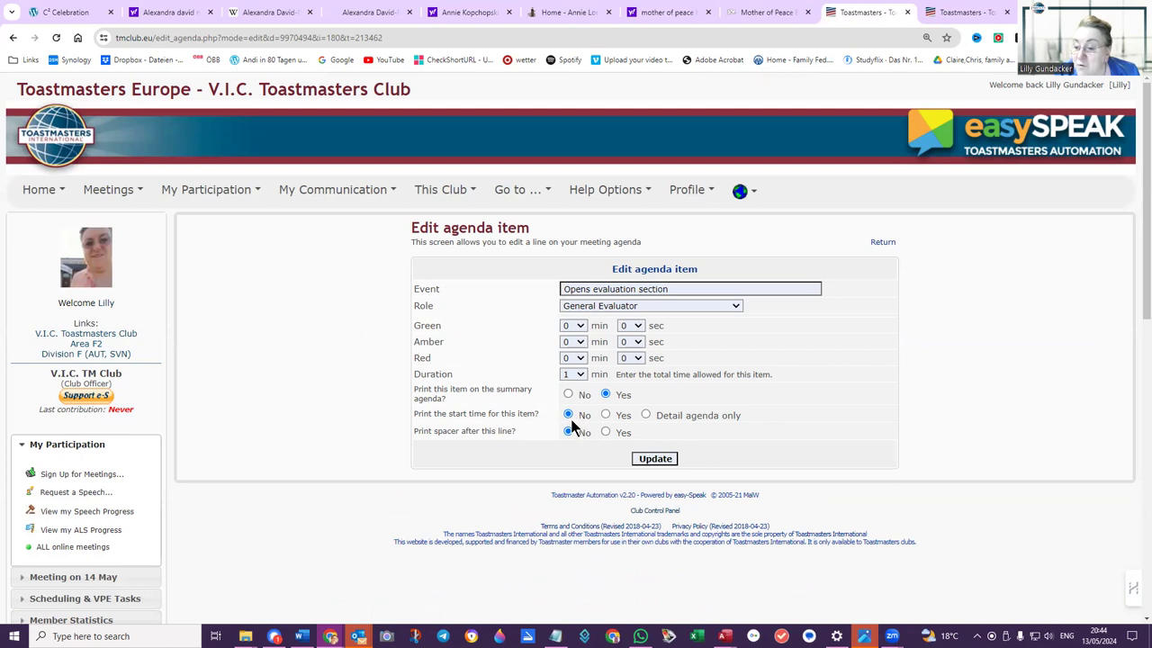
click(606, 416)
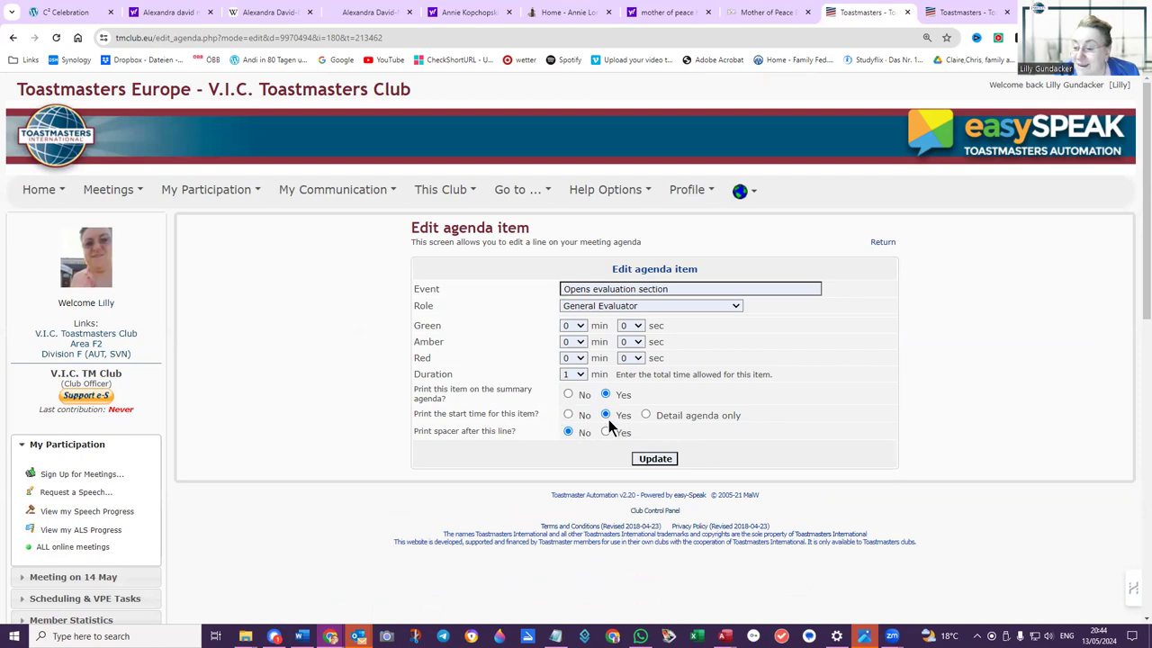
click(605, 432)
click(656, 460)
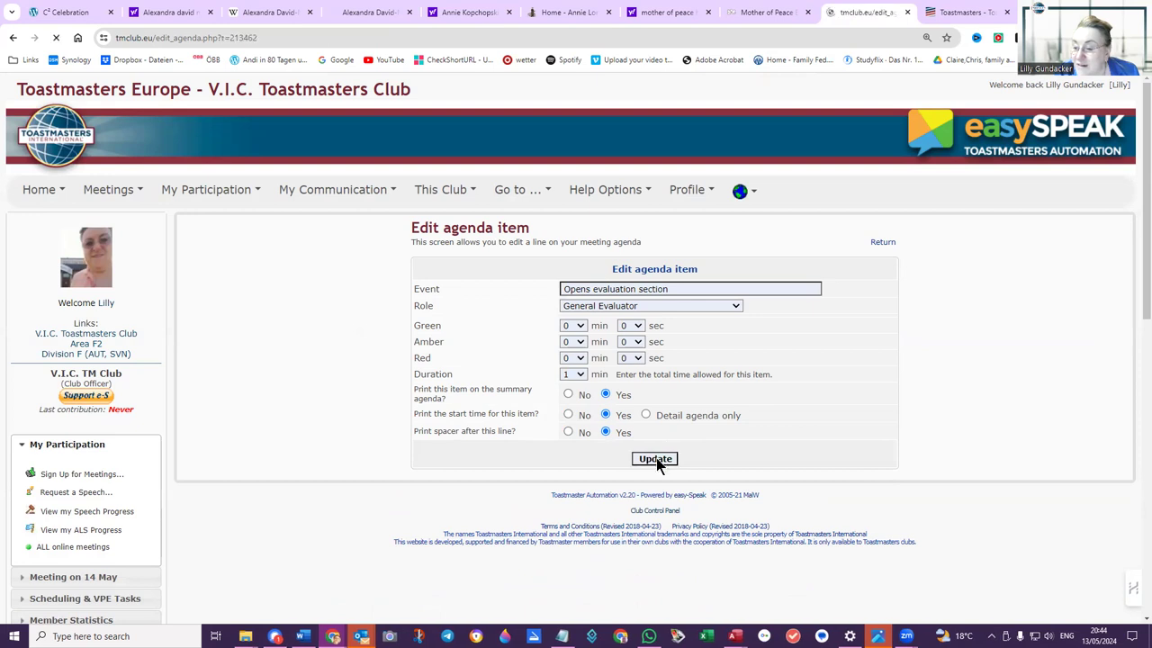
Step: Review the evaluation section's start time and spacer line in the printable agenda, and close it
click(1076, 276)
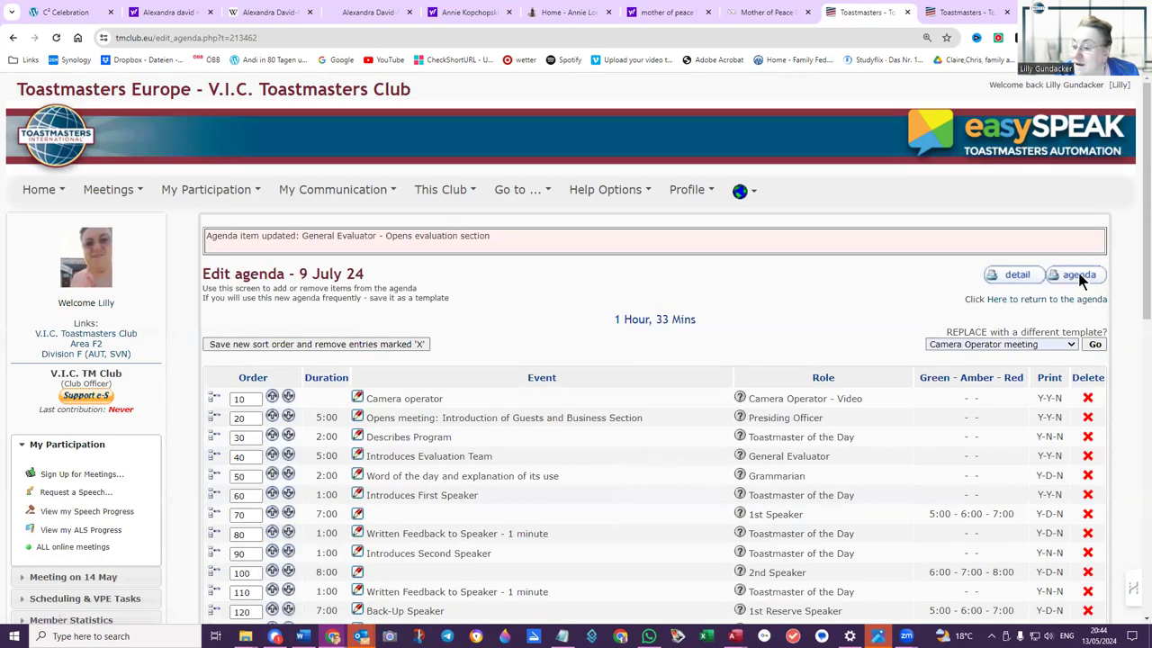
scroll(720, 351, down, 1)
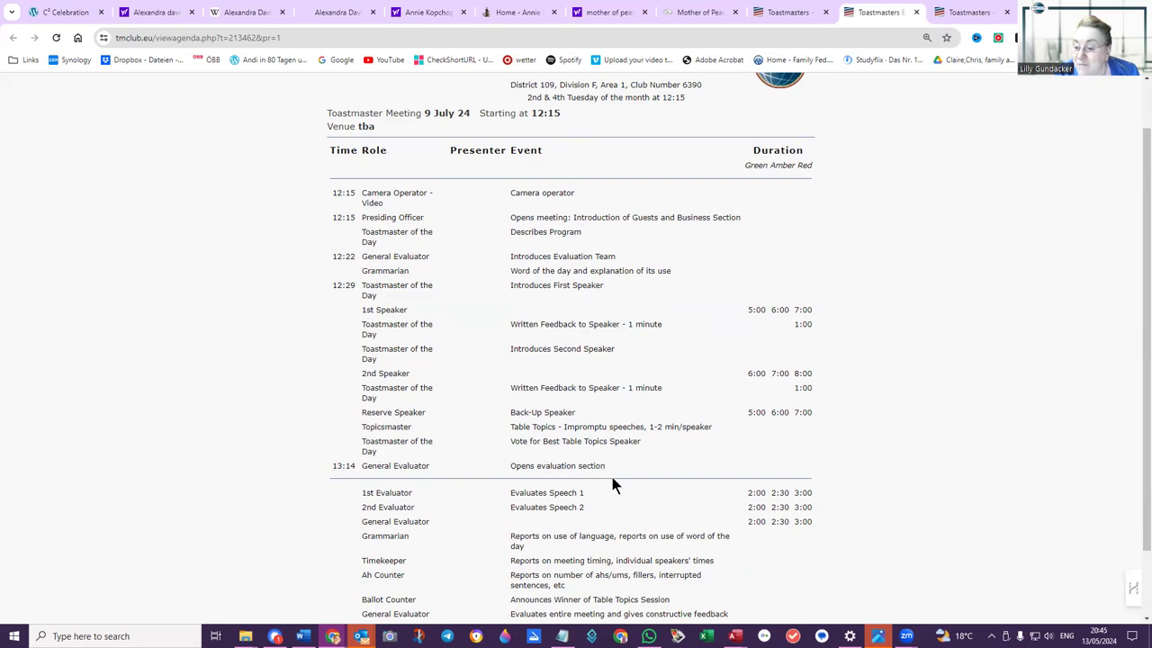
scroll(649, 475, down, 1)
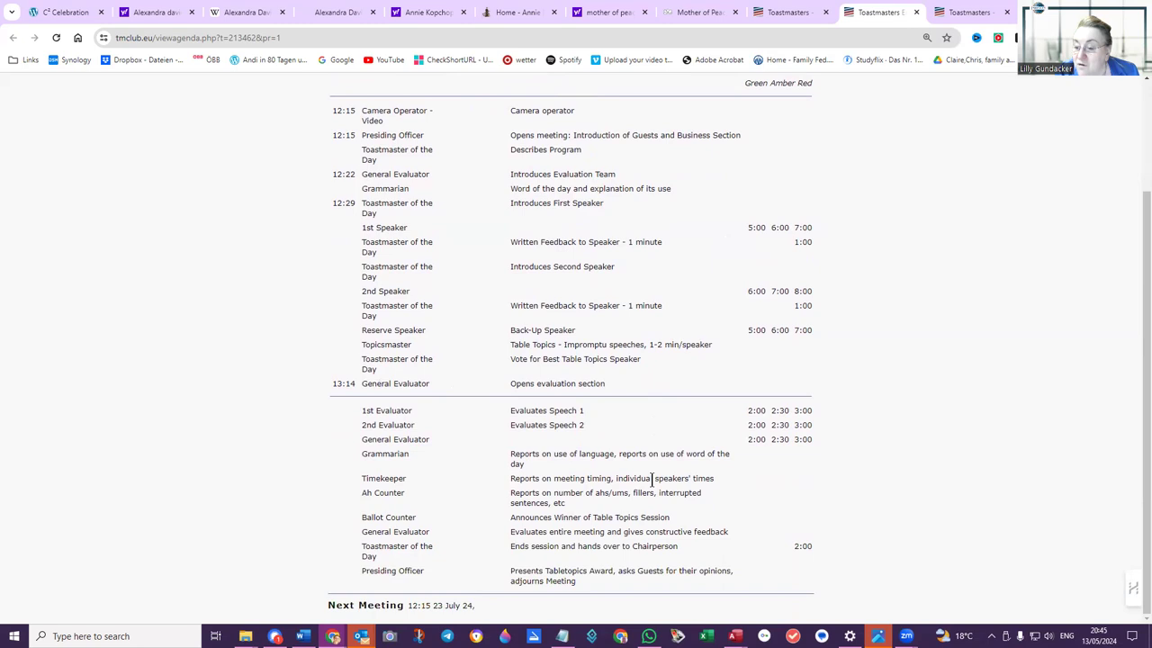
scroll(652, 518, up, 2)
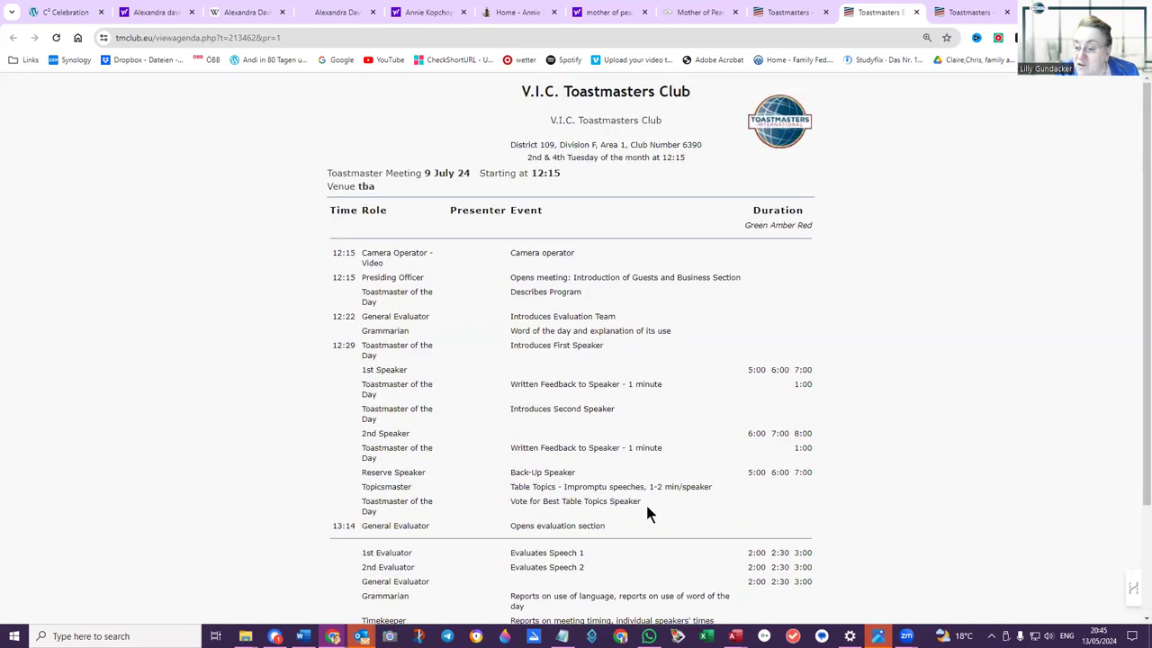
scroll(648, 509, down, 2)
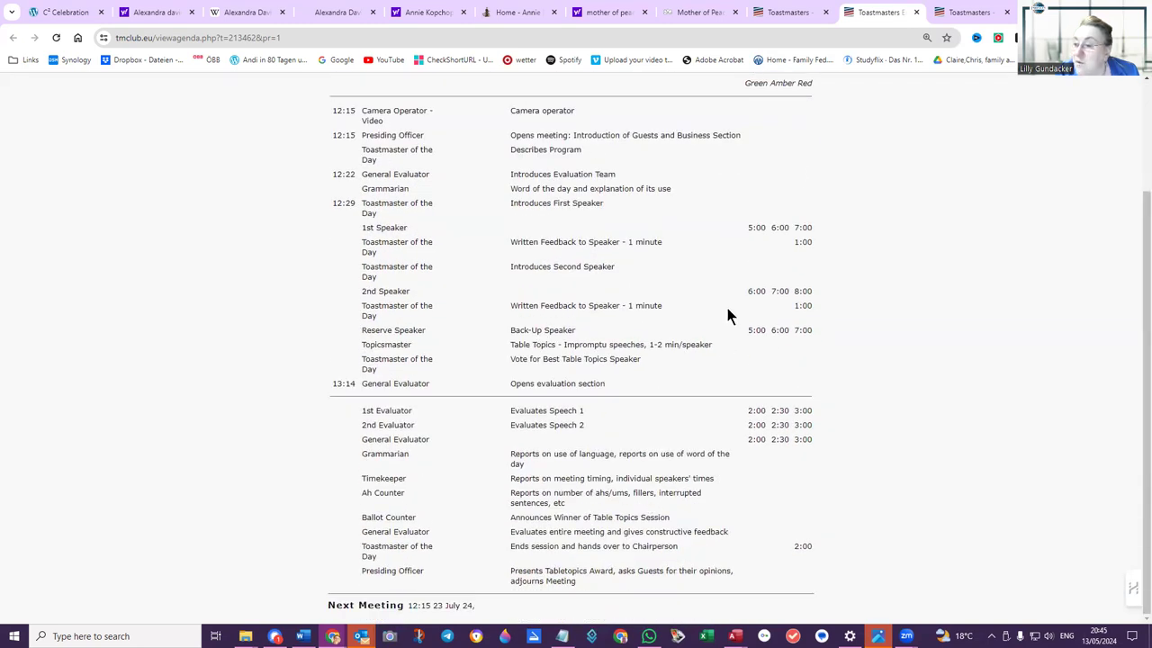
click(916, 13)
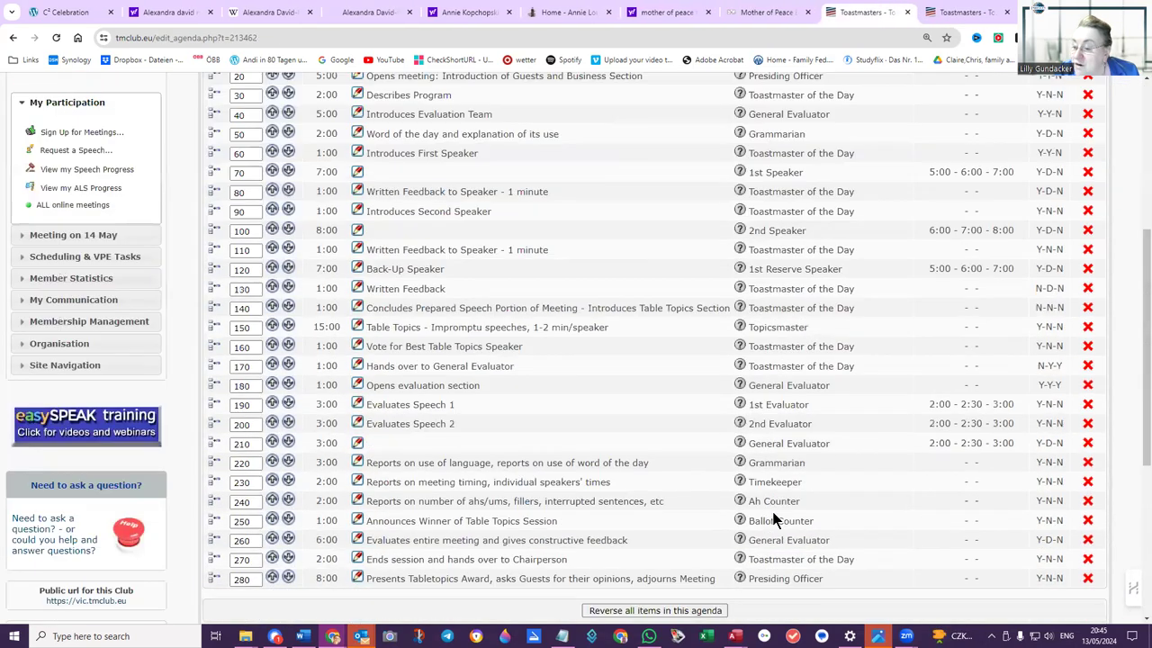
Step: Replace the saved Camera Operator meeting template with the edited 9 July agenda
scroll(771, 511, down, 3)
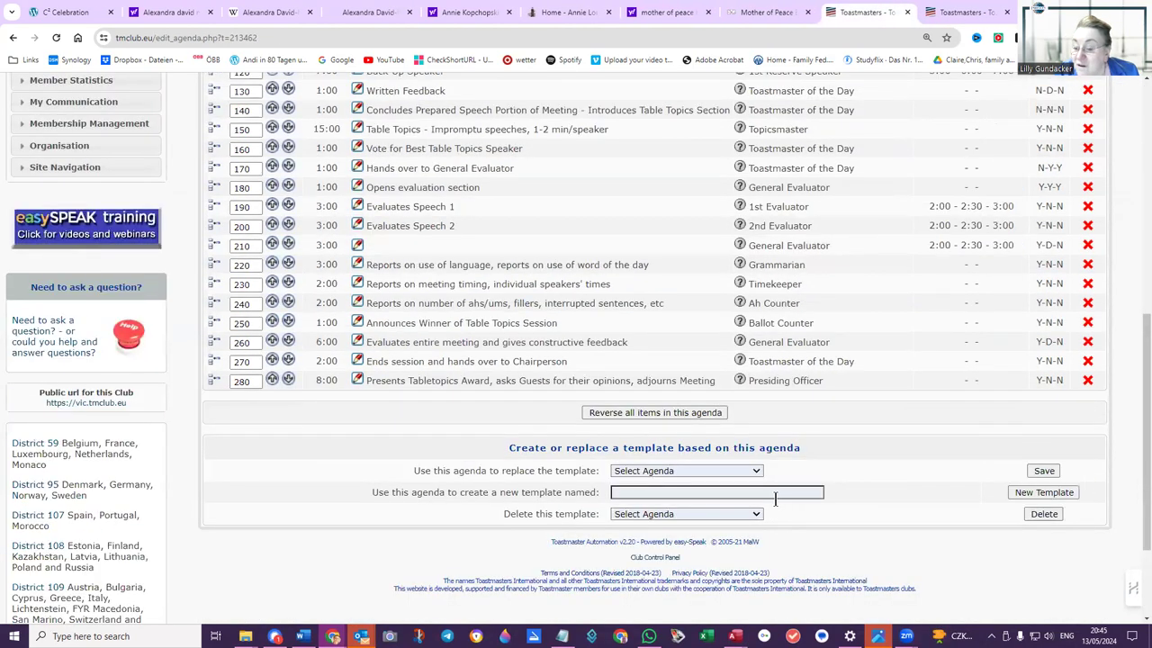
scroll(876, 250, up, 5)
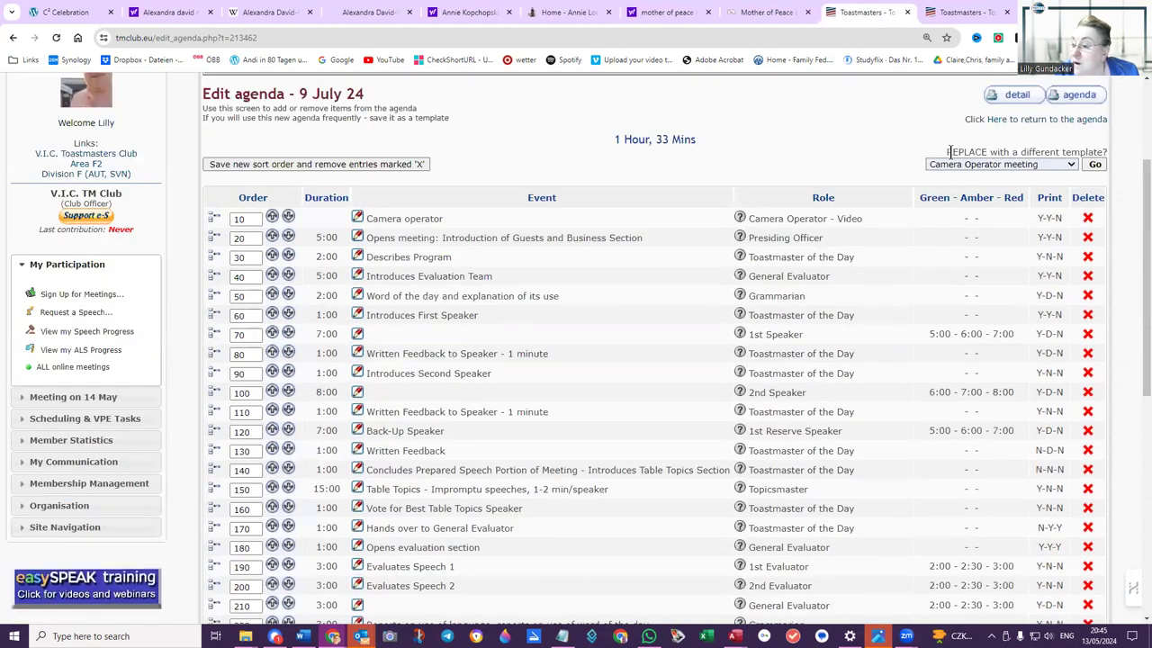
scroll(787, 316, down, 5)
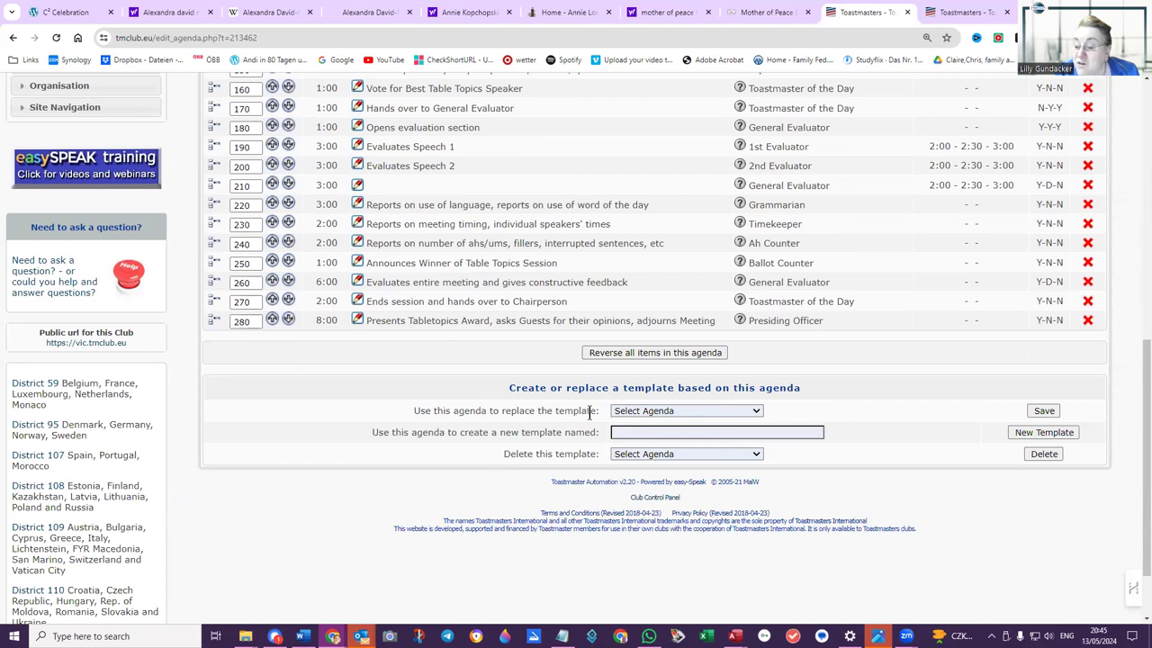
click(756, 411)
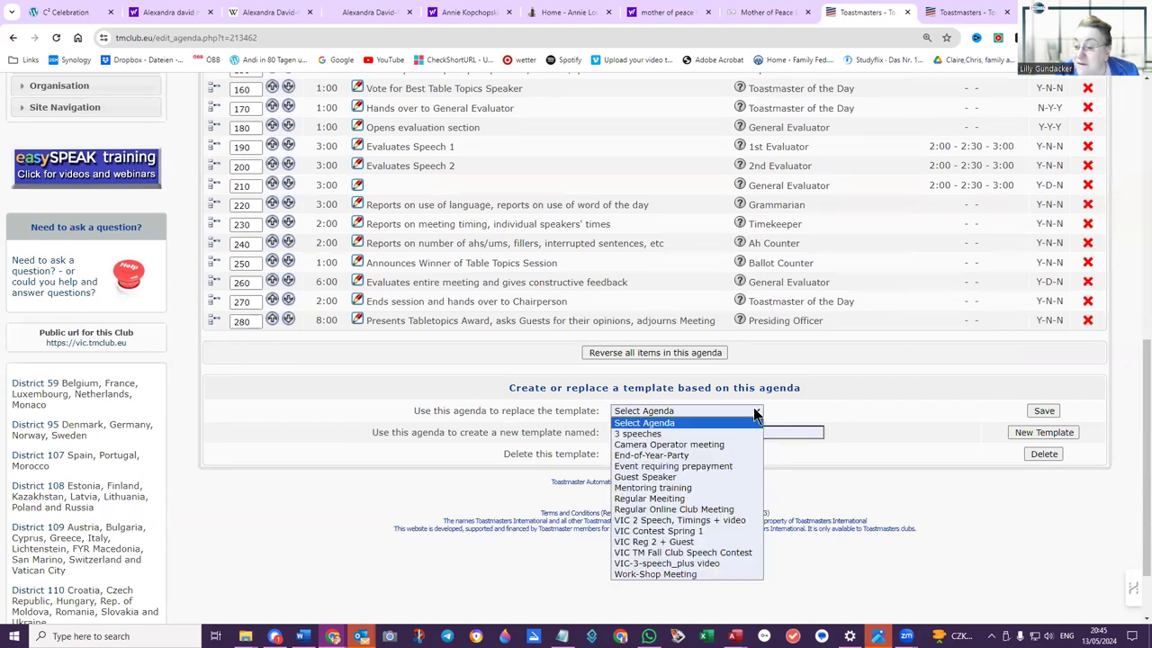
click(706, 444)
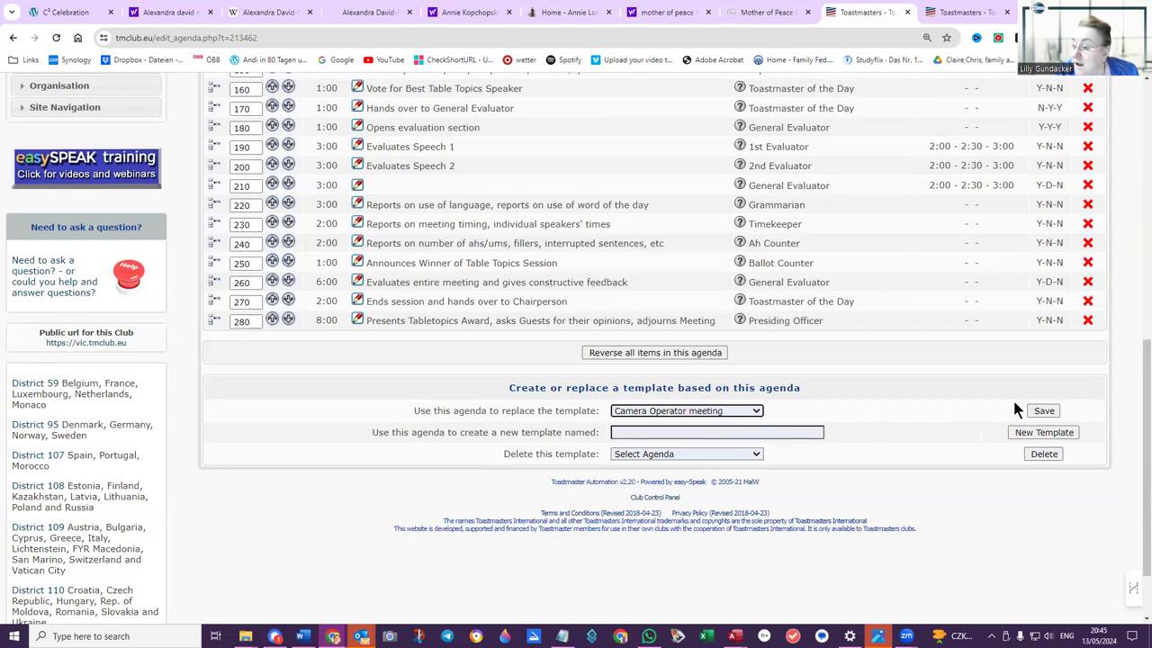
click(1040, 412)
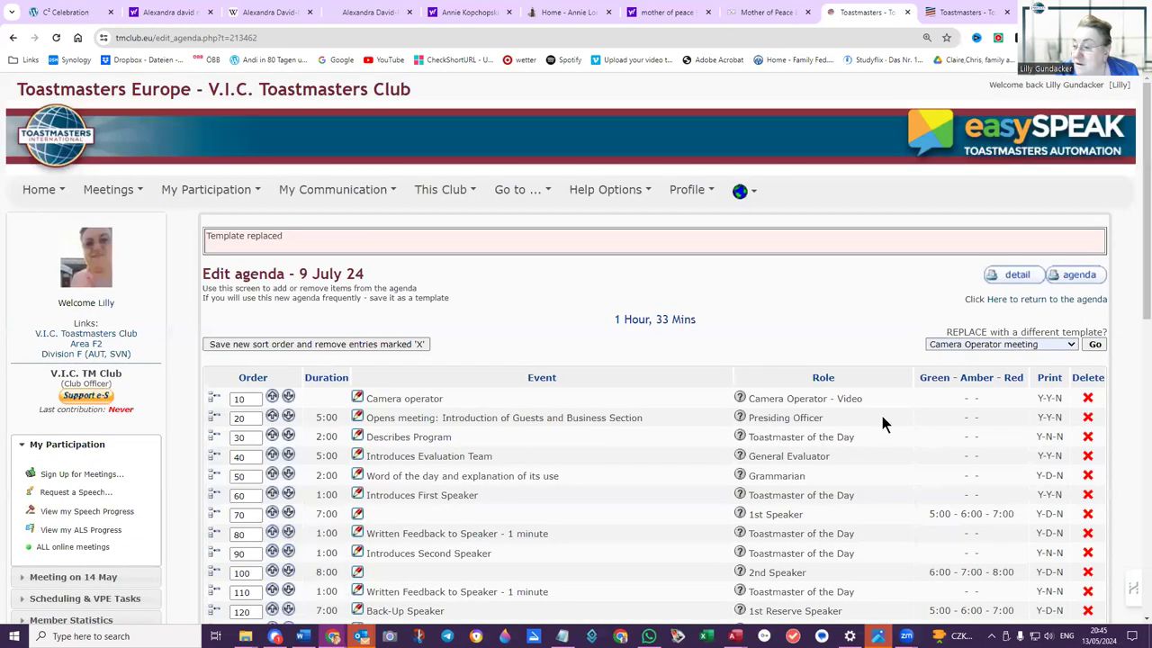
Step: Review the full printable agenda of the saved Camera Operator meeting template, and close it
click(1079, 274)
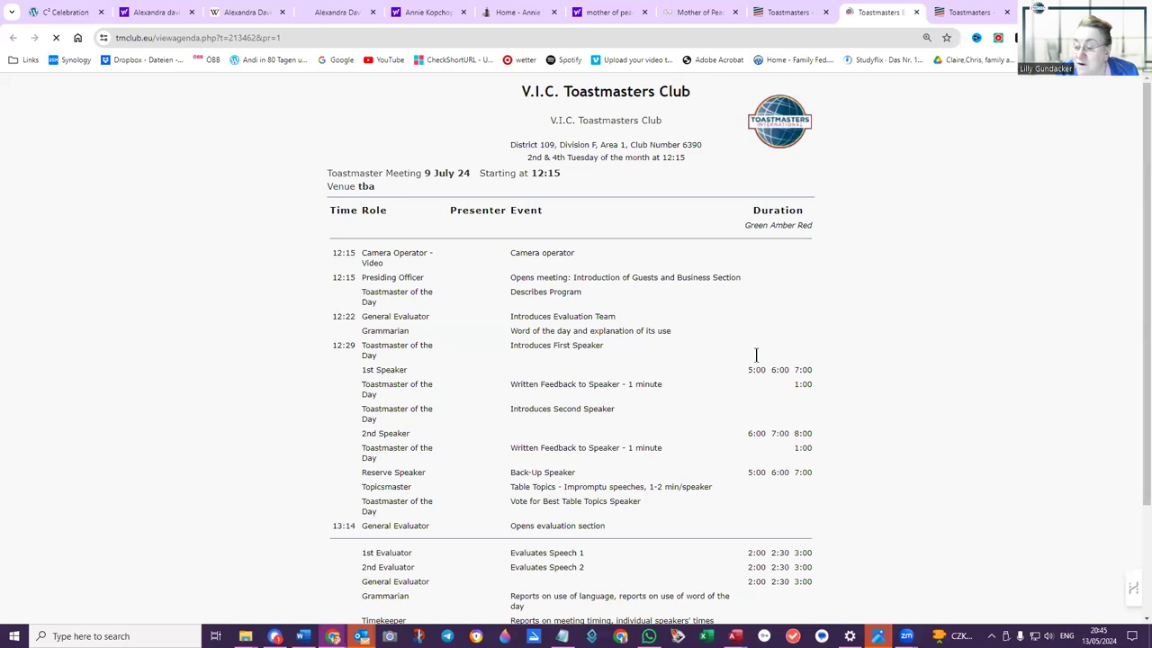
scroll(692, 373, down, 2)
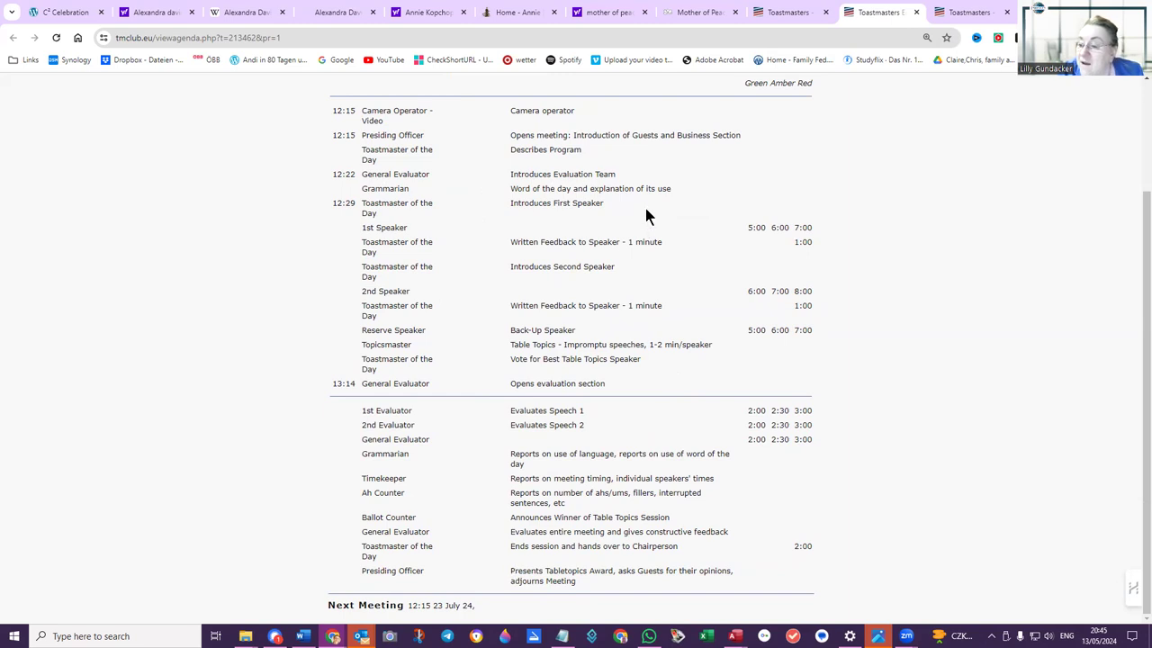
scroll(696, 221, up, 3)
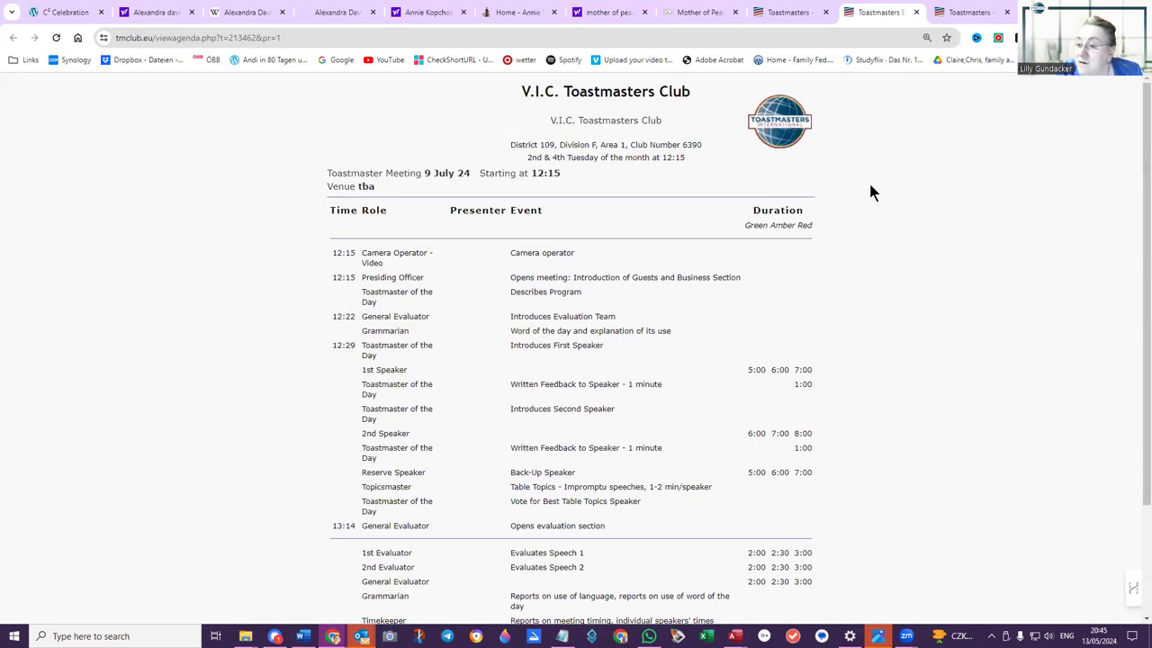
click(916, 12)
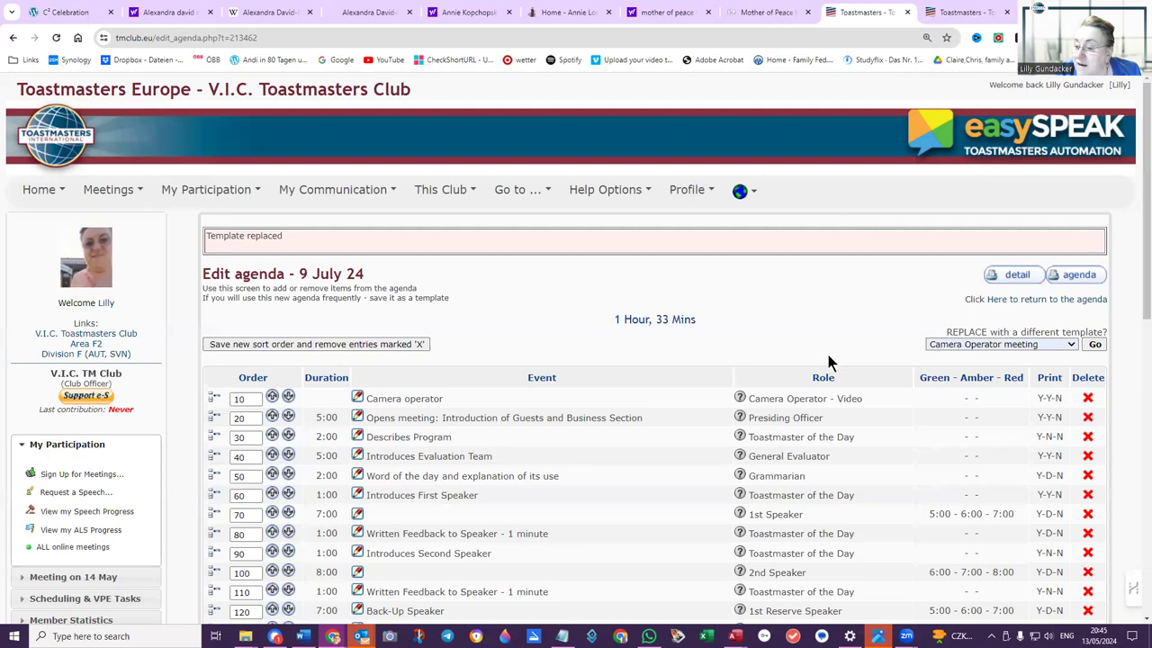
Step: Look through the club's agenda templates that can be deleted
scroll(906, 326, down, 2)
scroll(814, 531, down, 4)
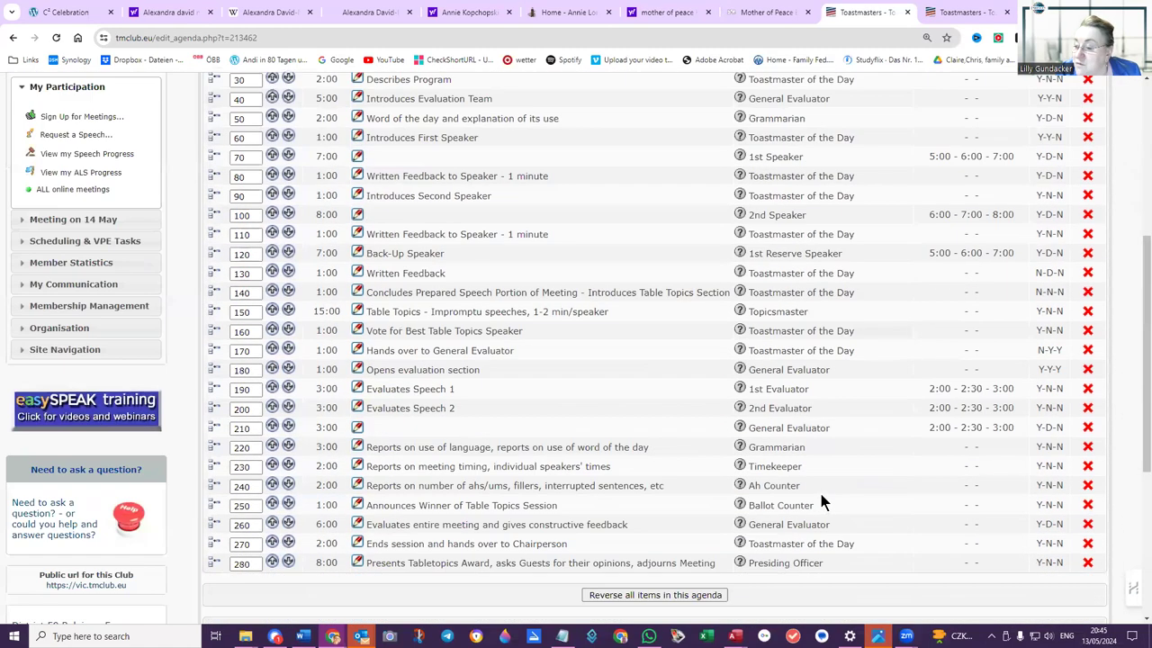
scroll(746, 555, down, 1)
scroll(746, 555, down, 2)
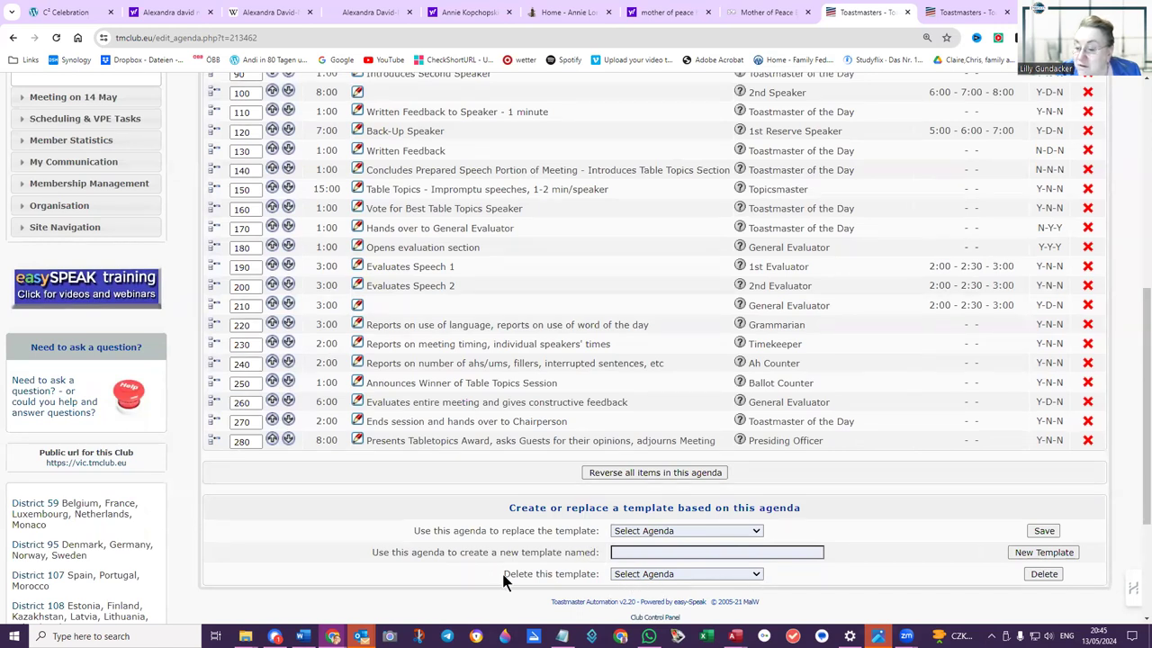
click(756, 573)
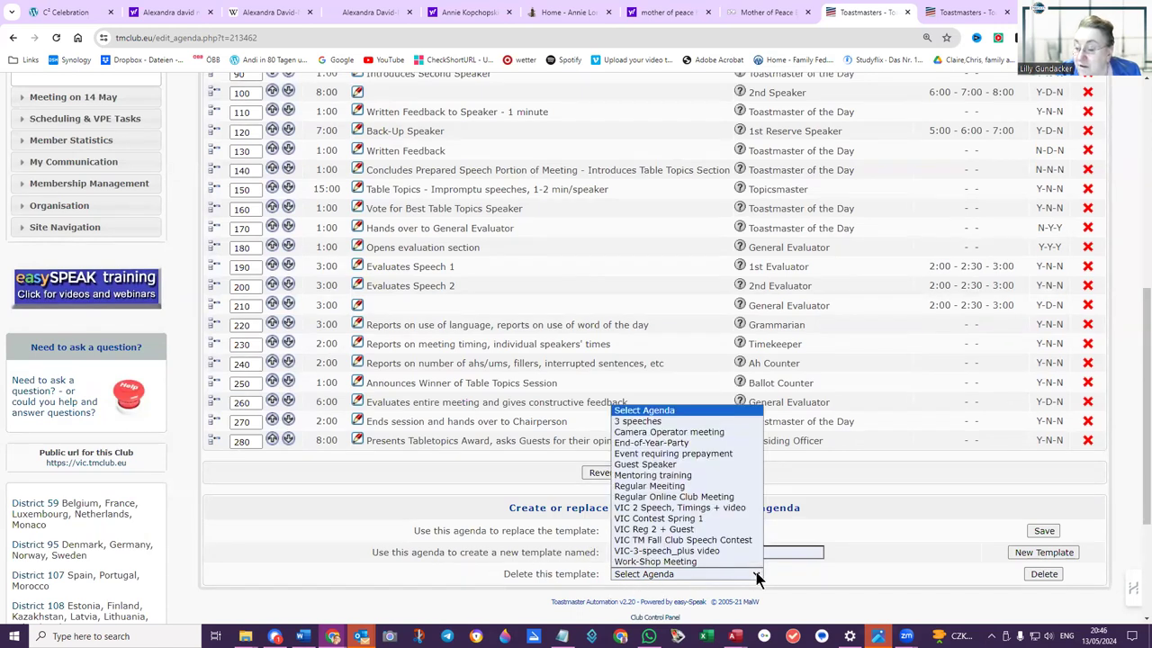
click(745, 485)
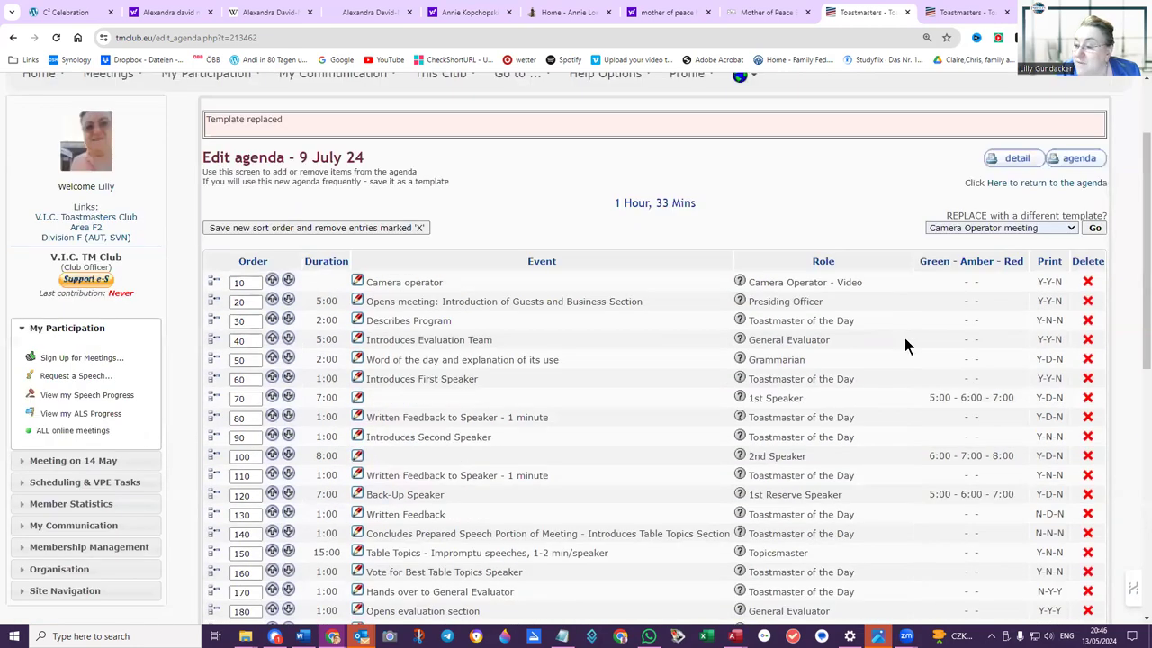
Step: Replace the 9 July agenda with the VIC TM Fall Club Speech Contest template
scroll(961, 360, up, 2)
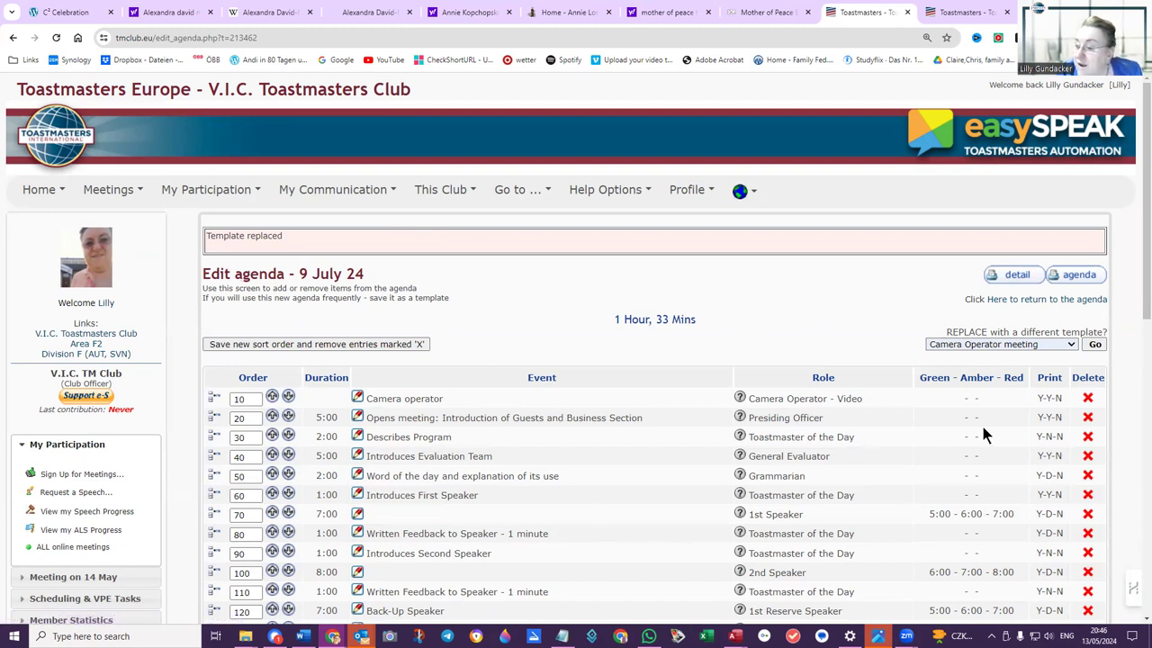
click(1071, 344)
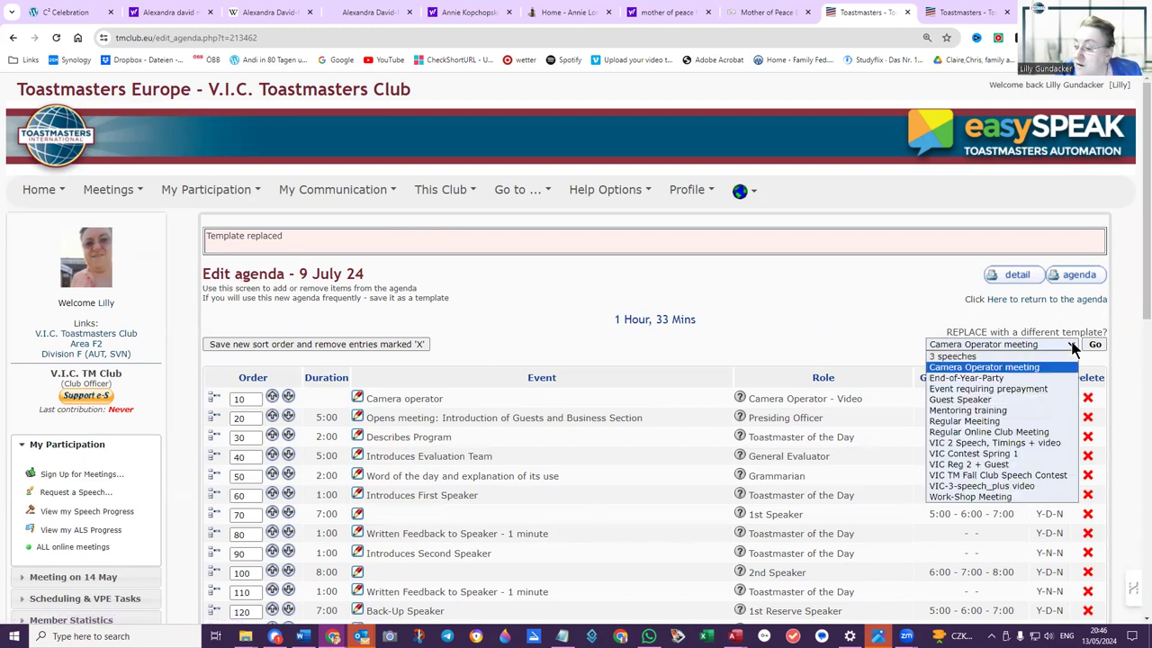
click(984, 475)
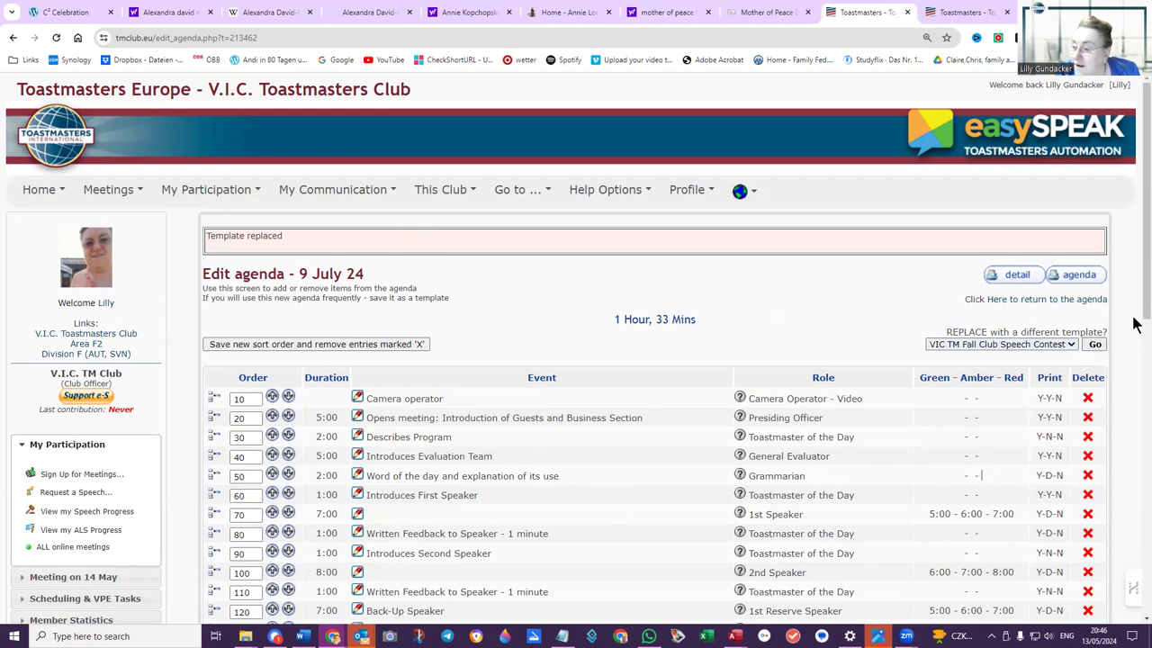
click(1094, 345)
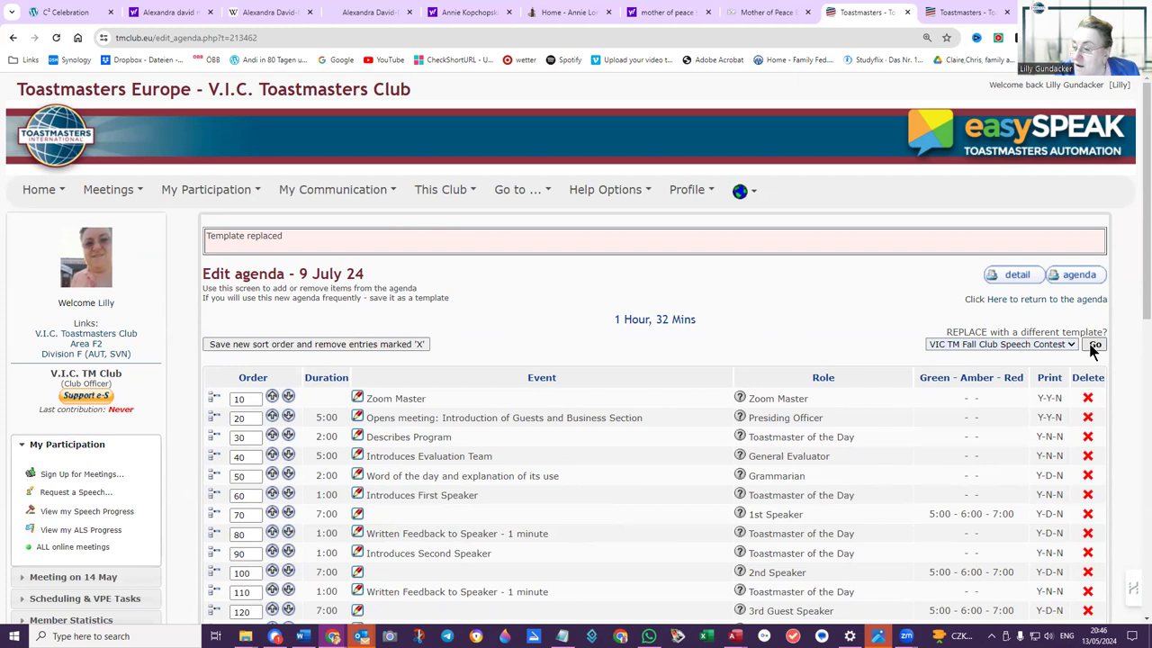
Step: Review the printable agenda of the VIC TM Fall Club Speech Contest template from start to end, and close it
click(1076, 280)
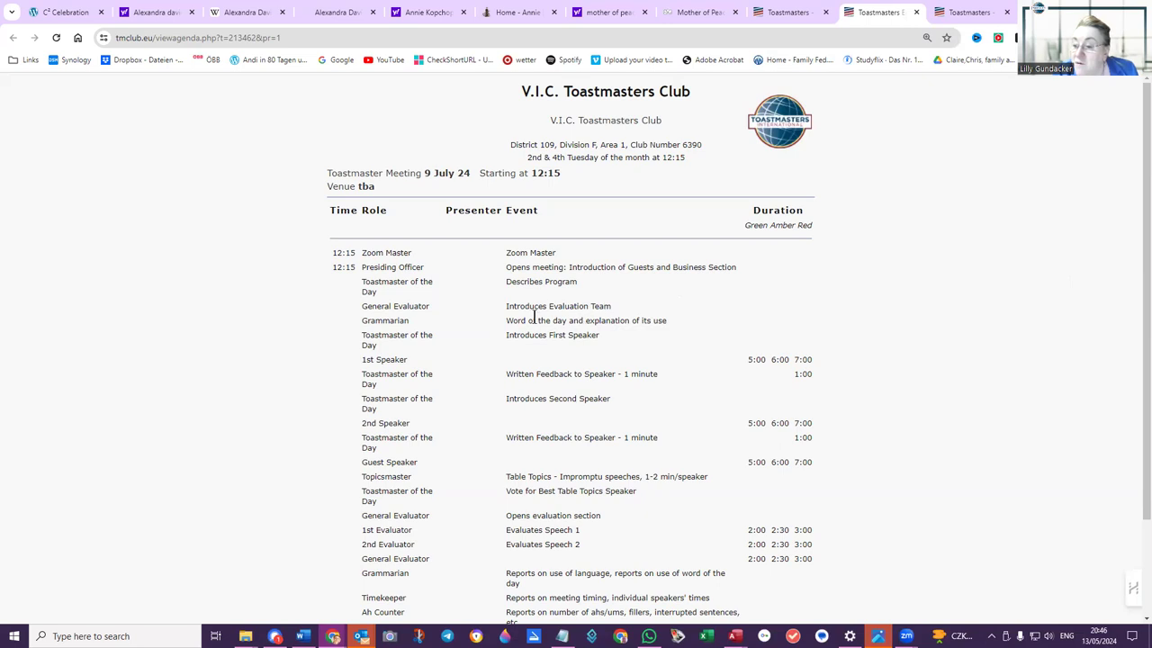
scroll(552, 372, down, 2)
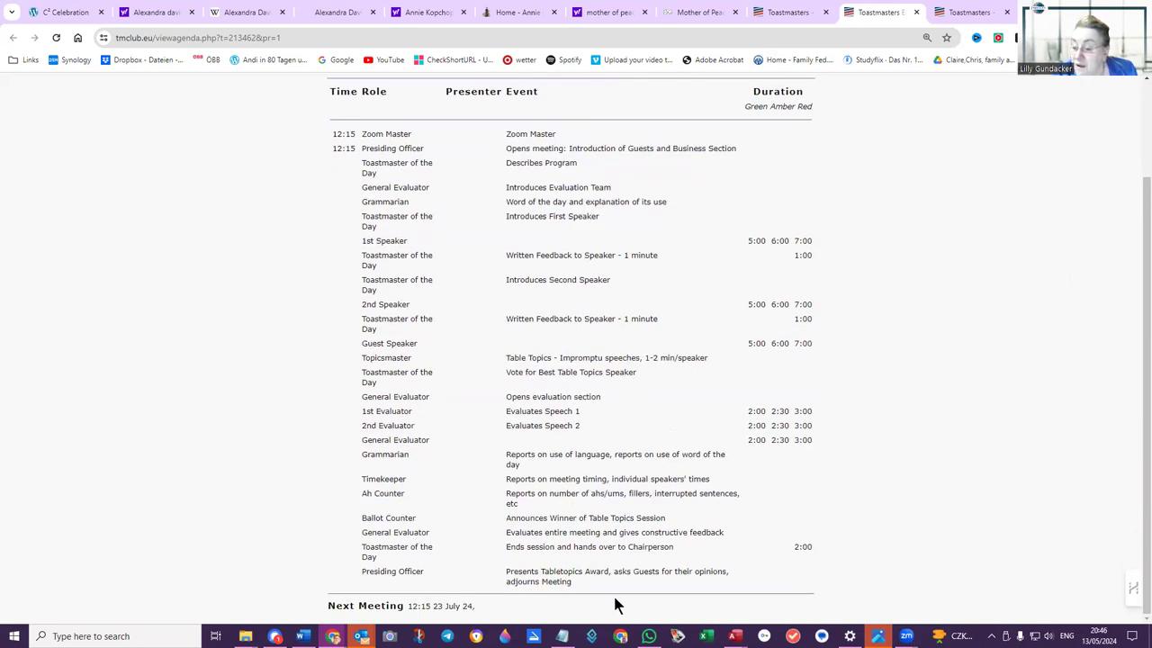
scroll(632, 591, up, 2)
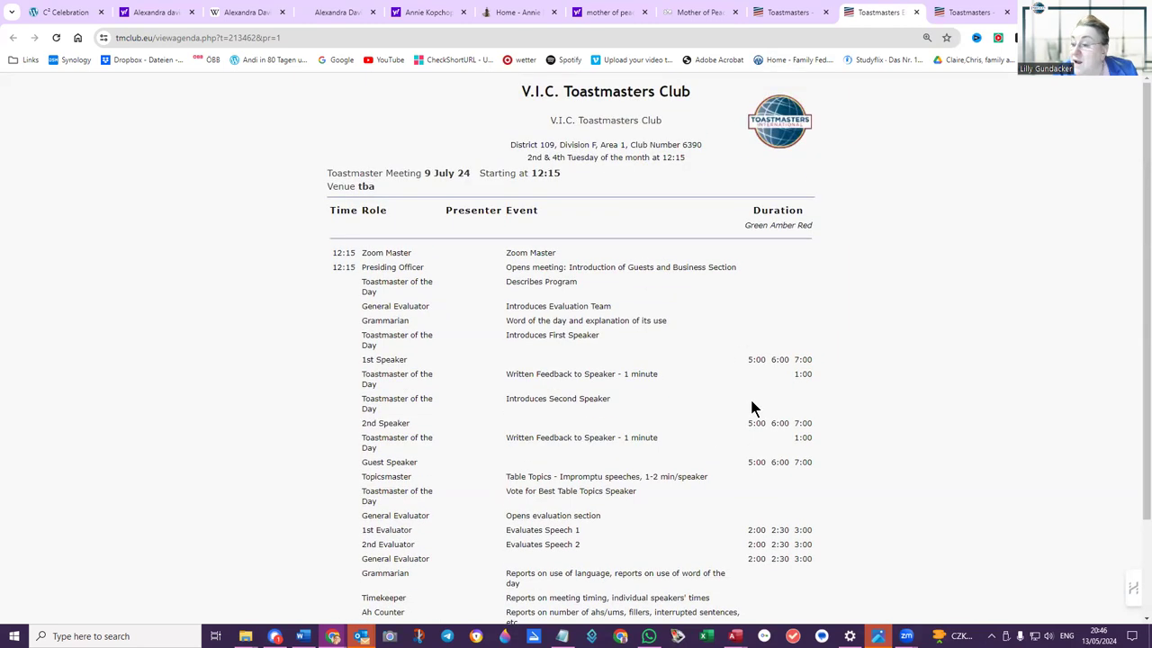
click(916, 12)
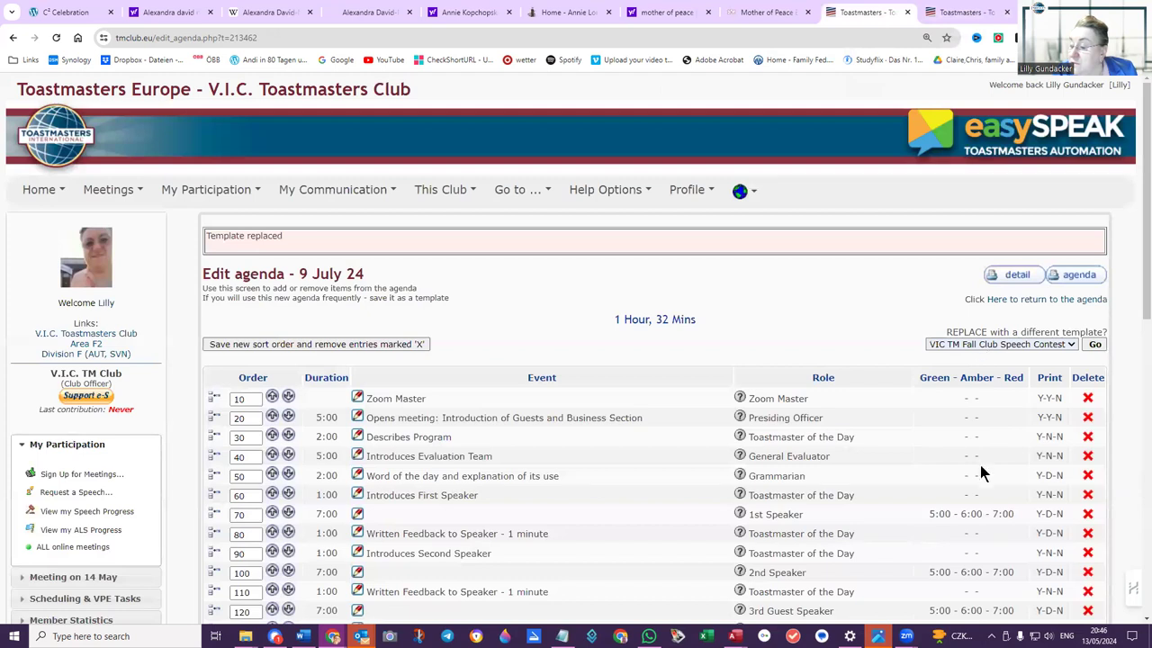
Step: Delete the VIC TM Fall Club Speech Contest template from the club's saved agenda templates and confirm the deletion
scroll(980, 468, down, 5)
scroll(862, 457, down, 5)
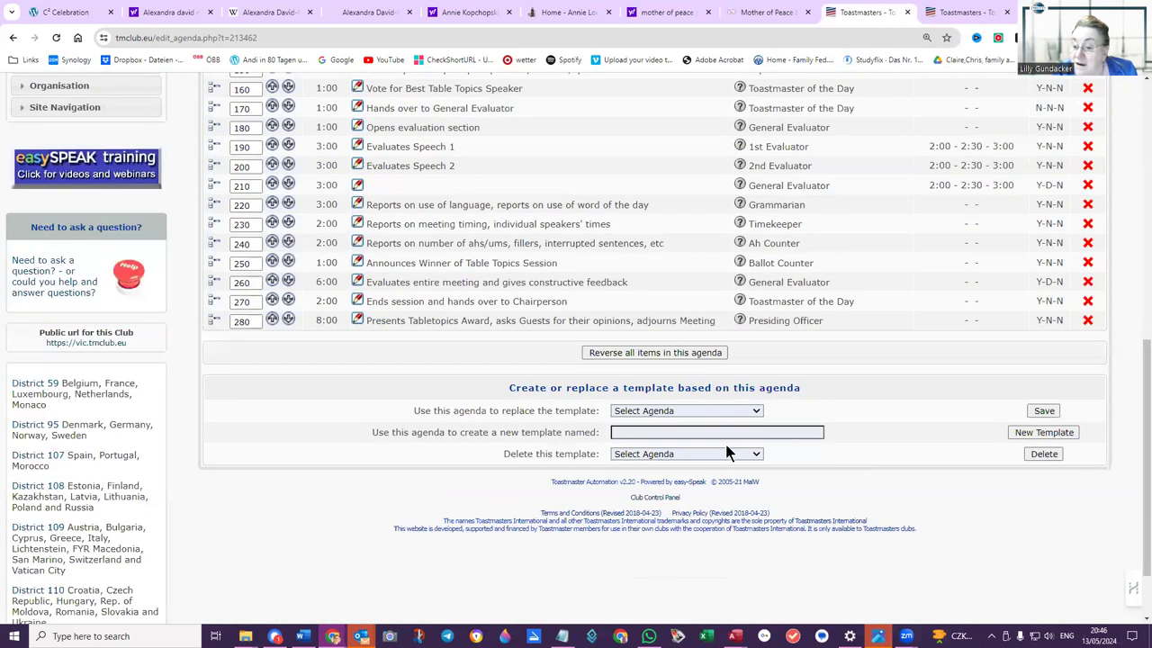
click(756, 455)
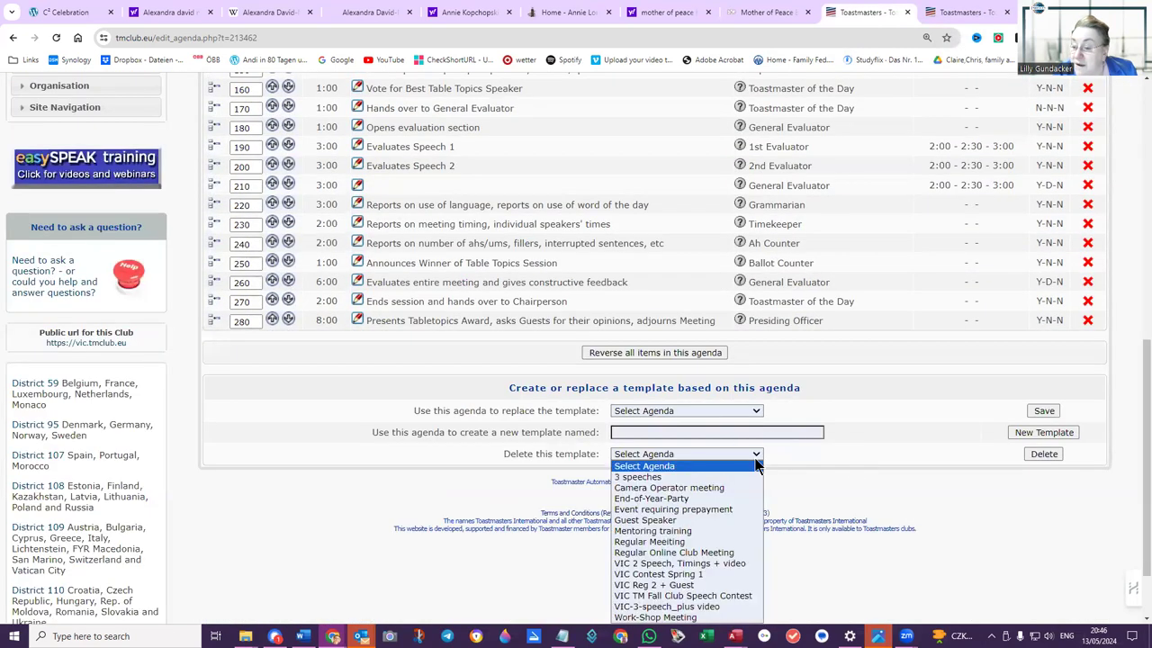
scroll(803, 511, down, 1)
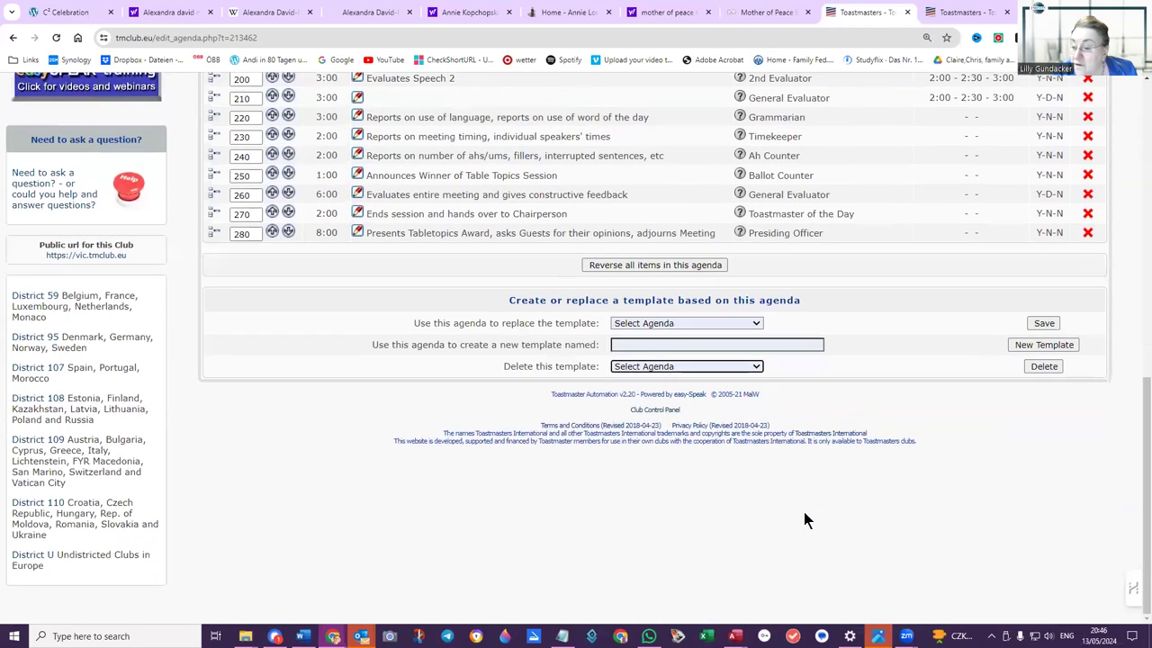
click(755, 367)
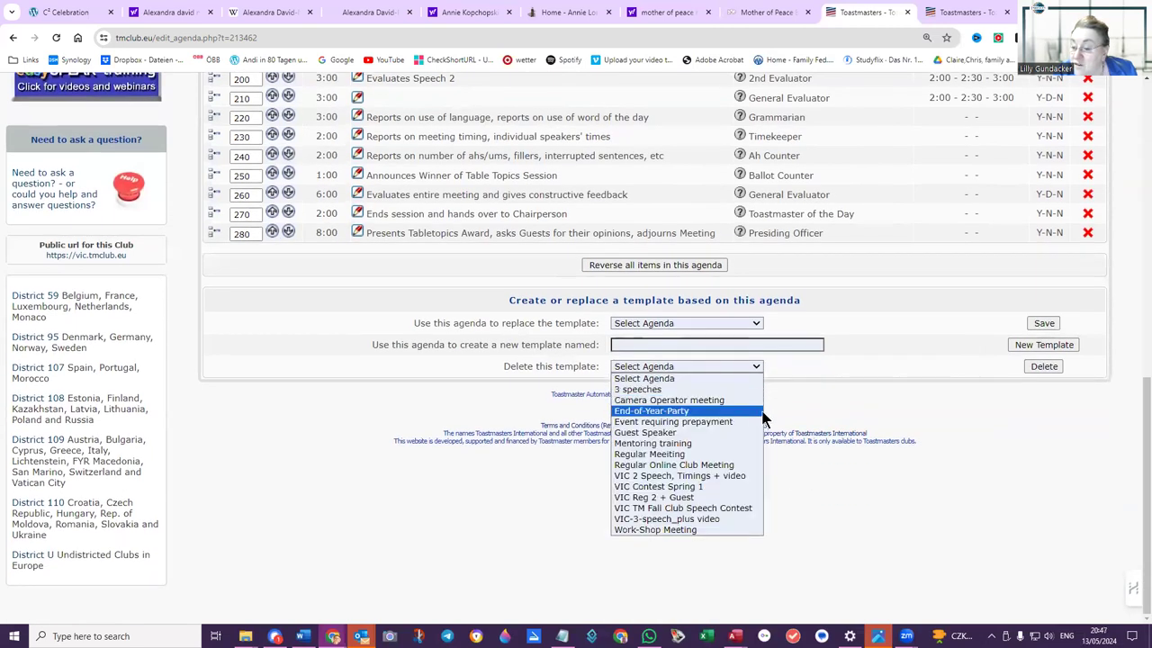
click(735, 508)
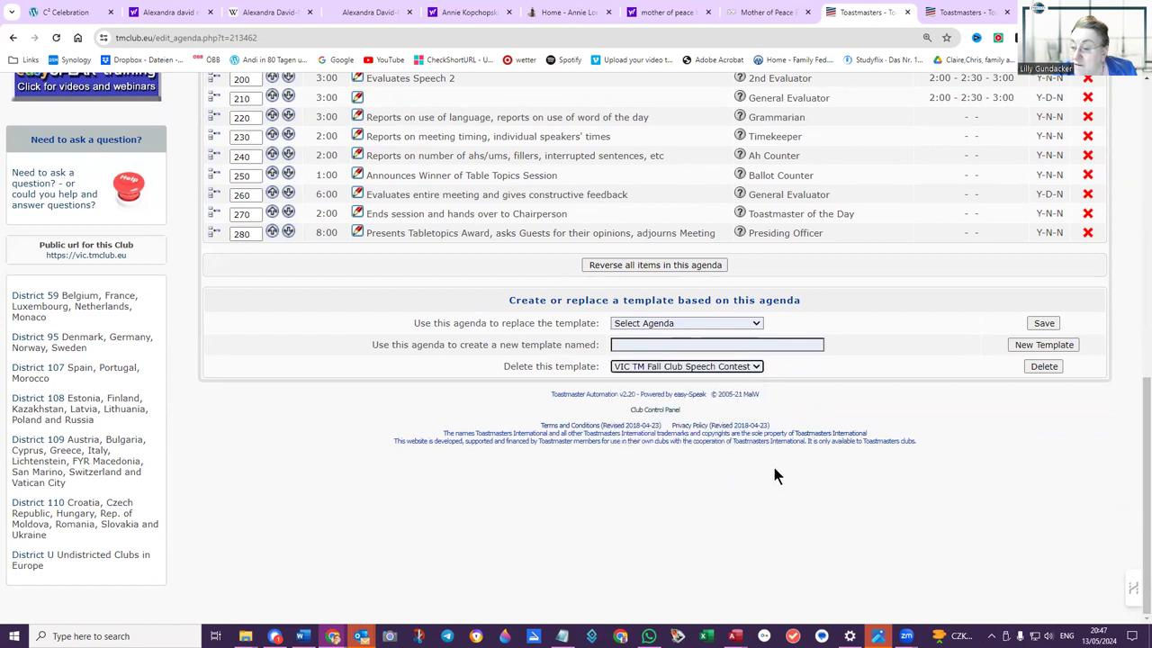
click(1041, 368)
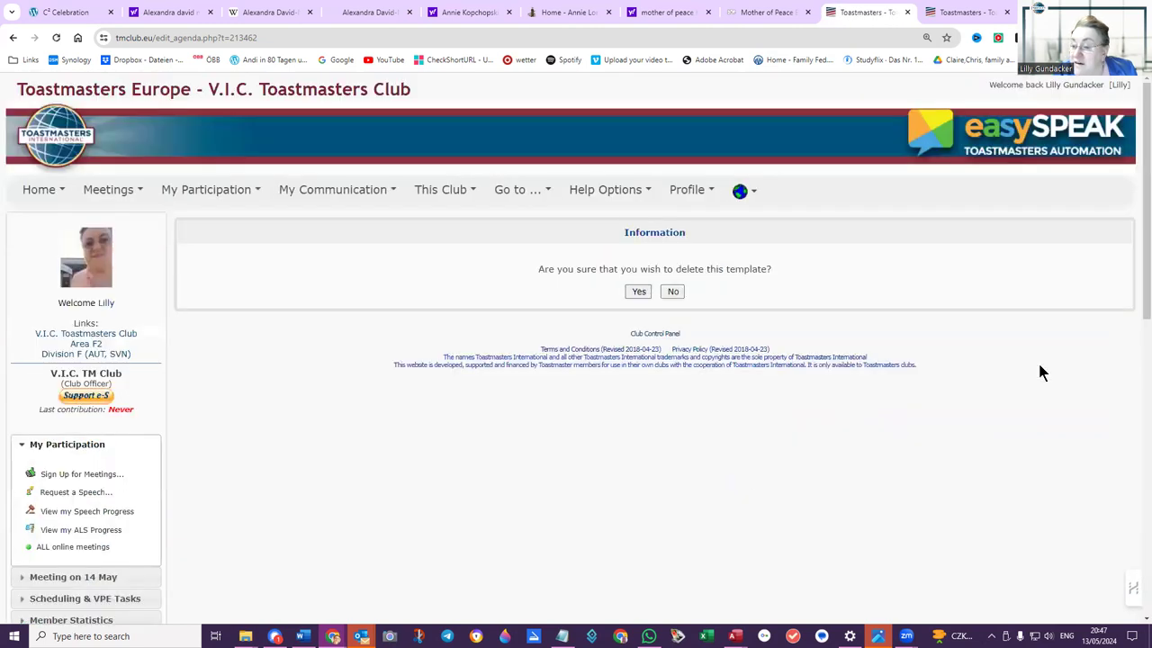
click(636, 289)
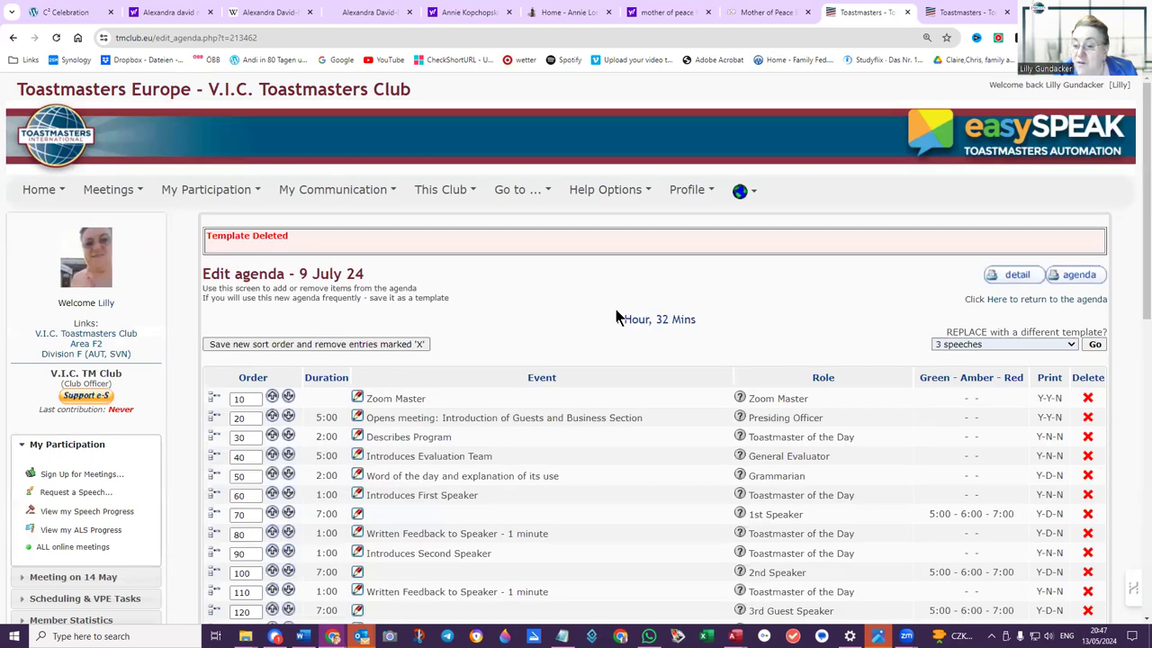